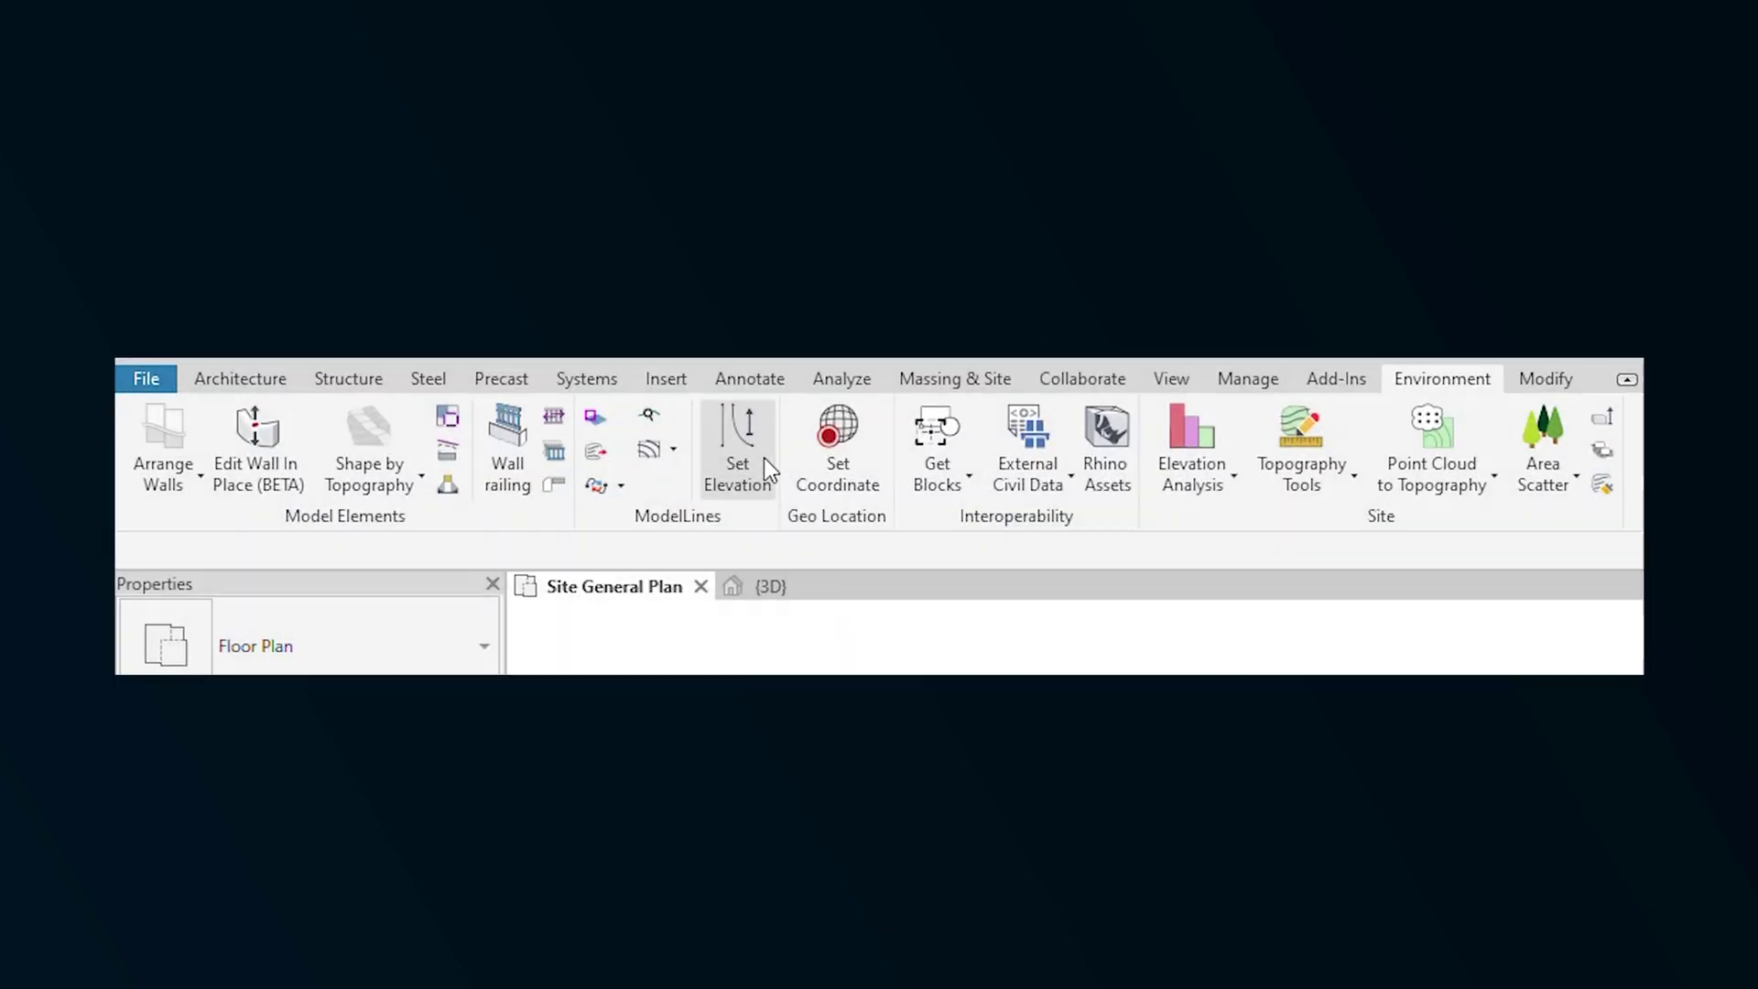
- Start the Set Elevation tool from the Environment tab's ModelLines panel
click(757, 454)
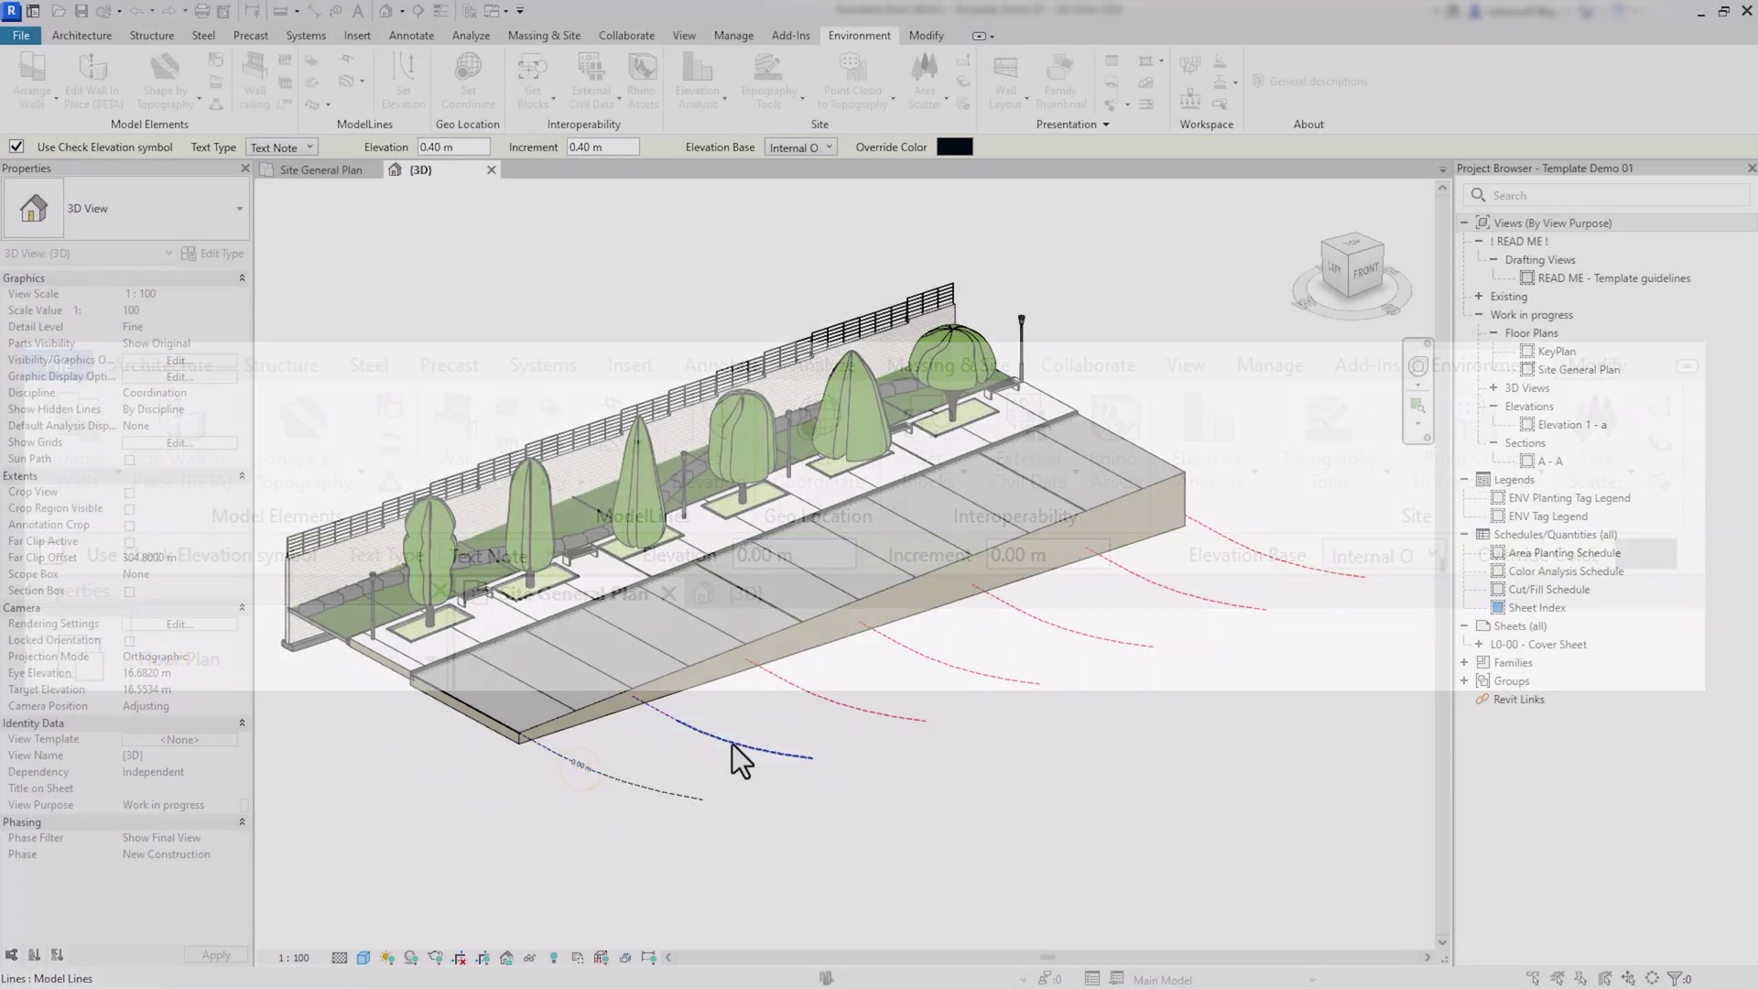
- Label the first contours at 0.40 m and 0.80 m, then draw a line labelling the rest in 0.40 m steps
click(732, 742)
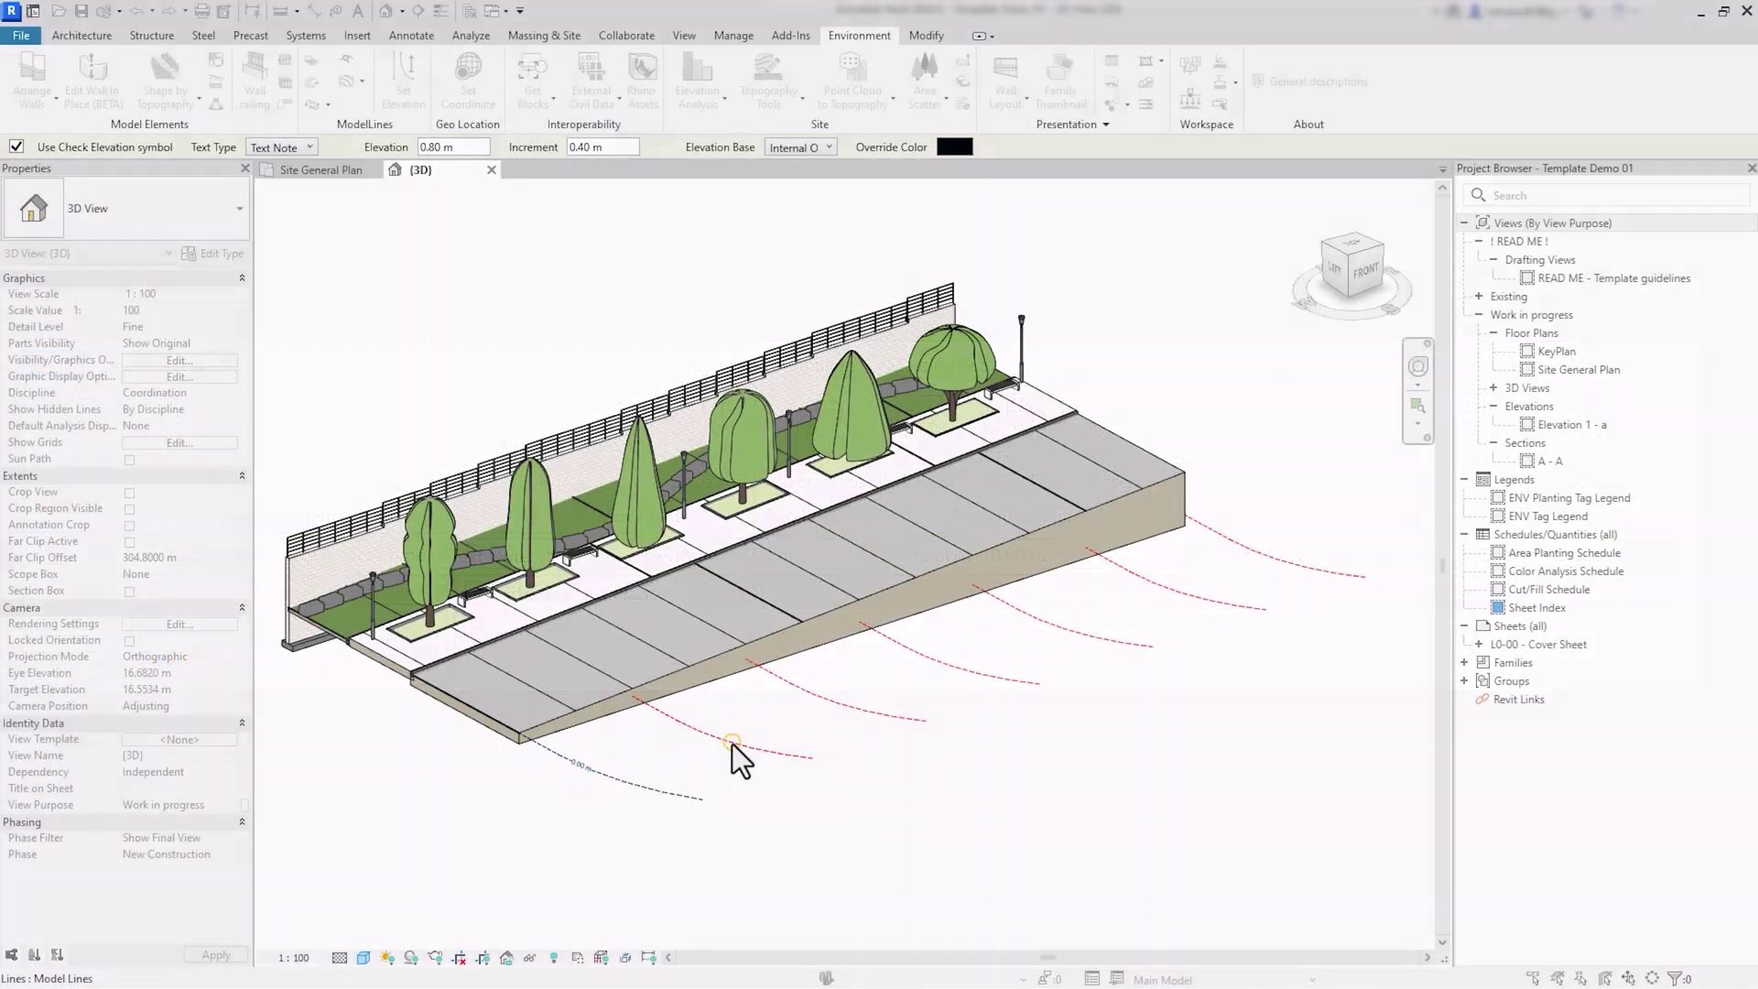
click(827, 691)
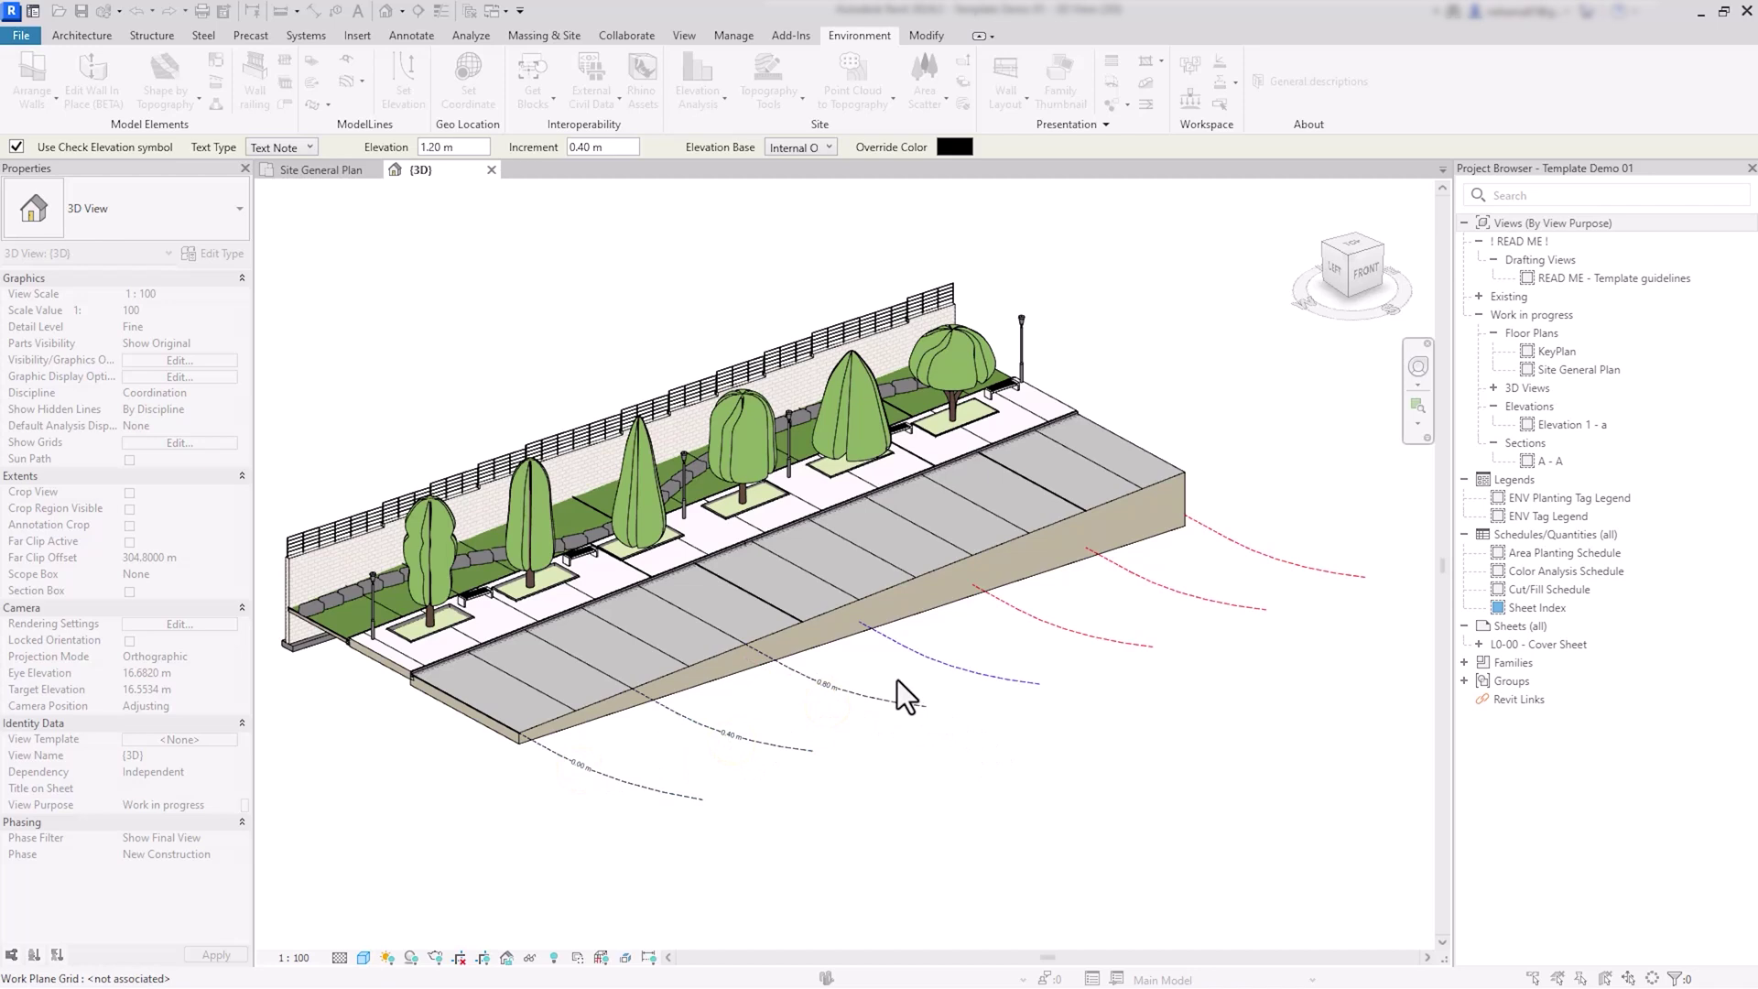
click(876, 667)
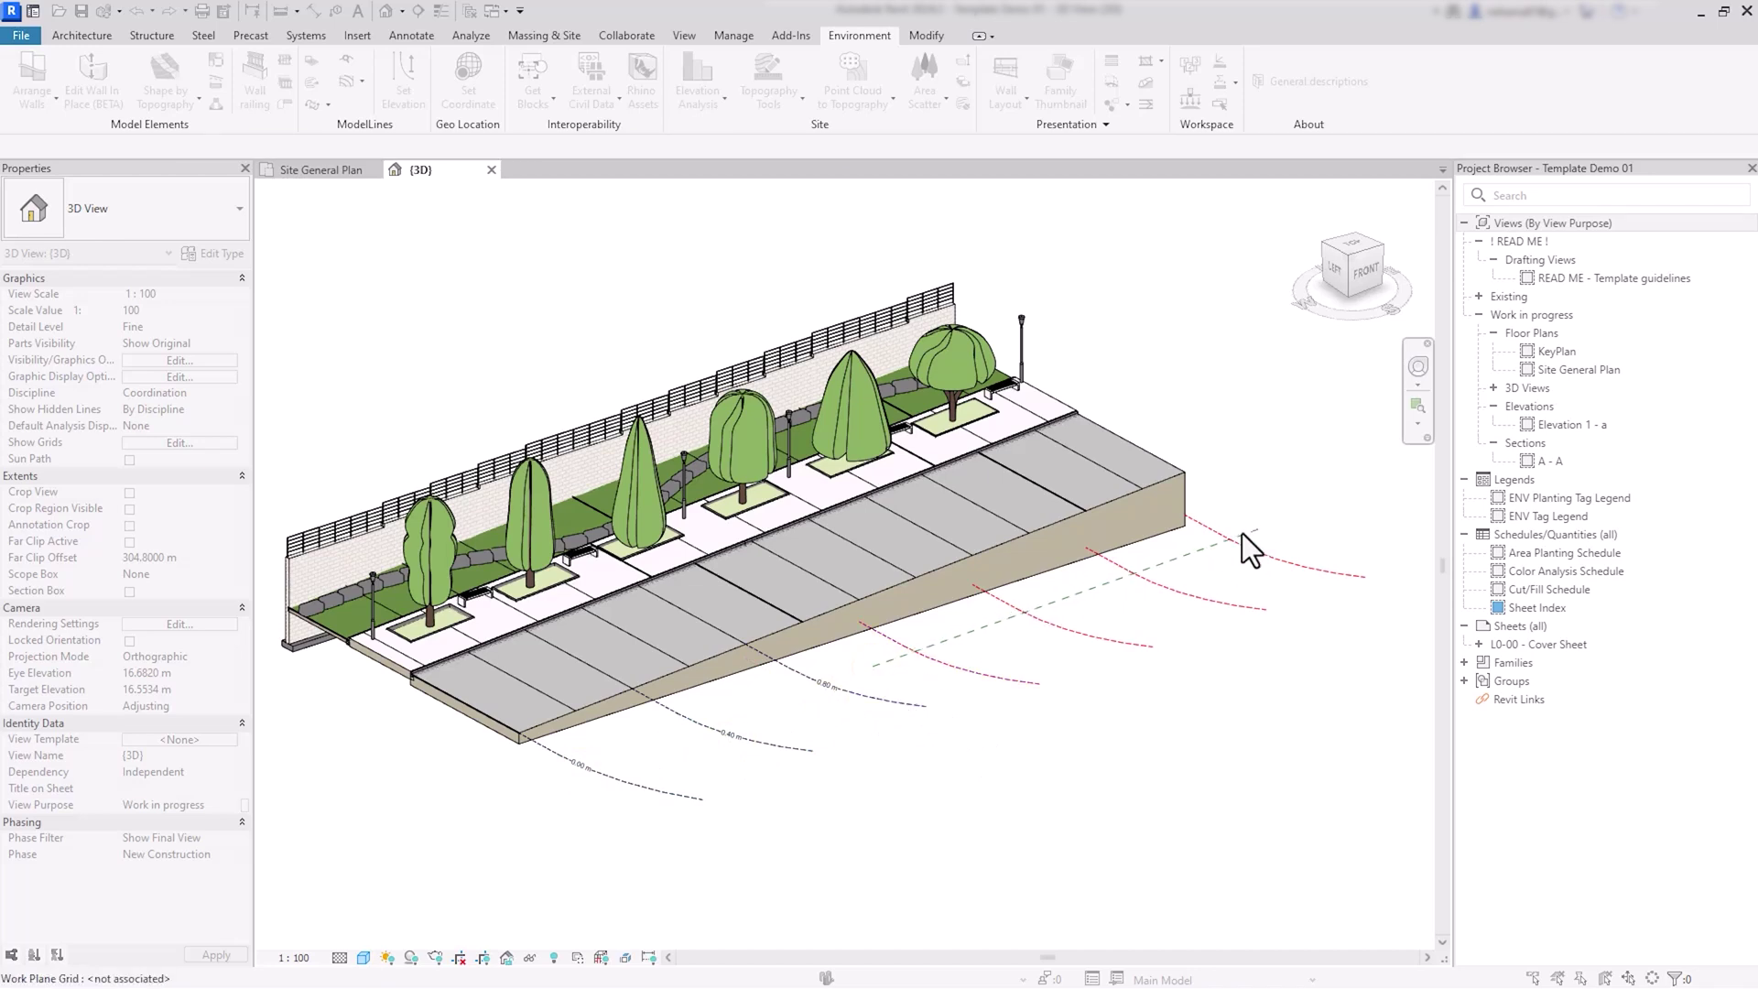
click(1298, 515)
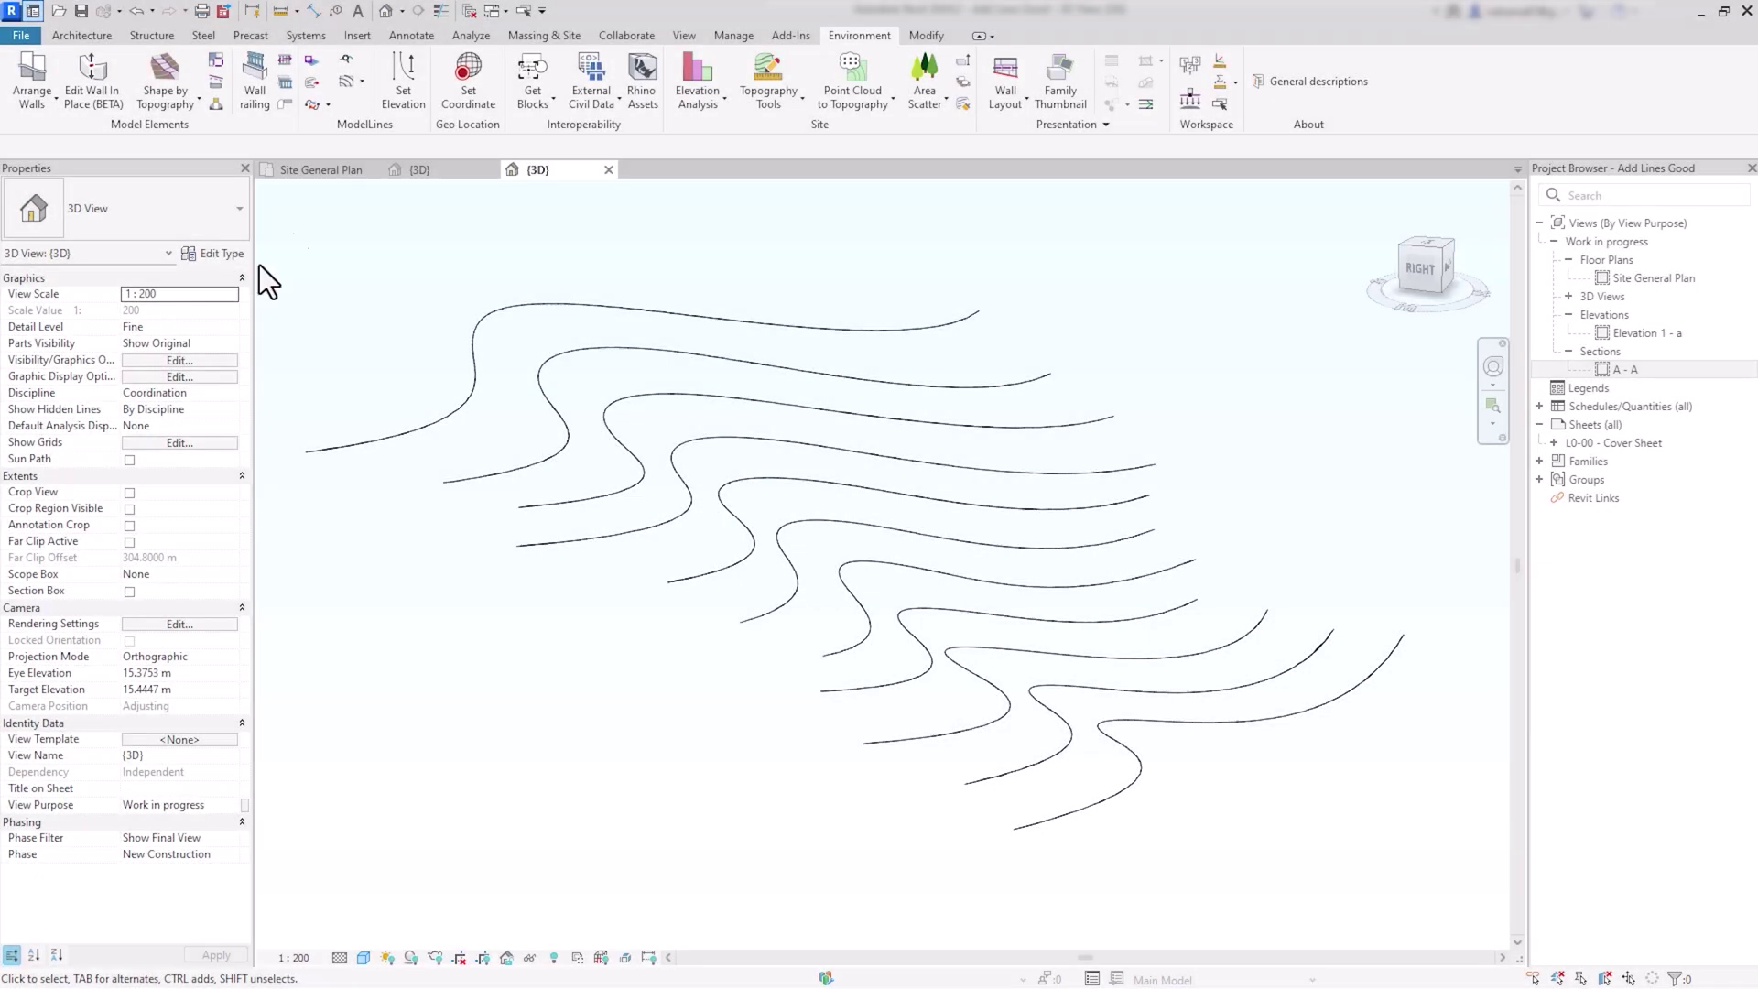
- Recalculate the curving contours' elevation labels relative to Level 01
click(350, 57)
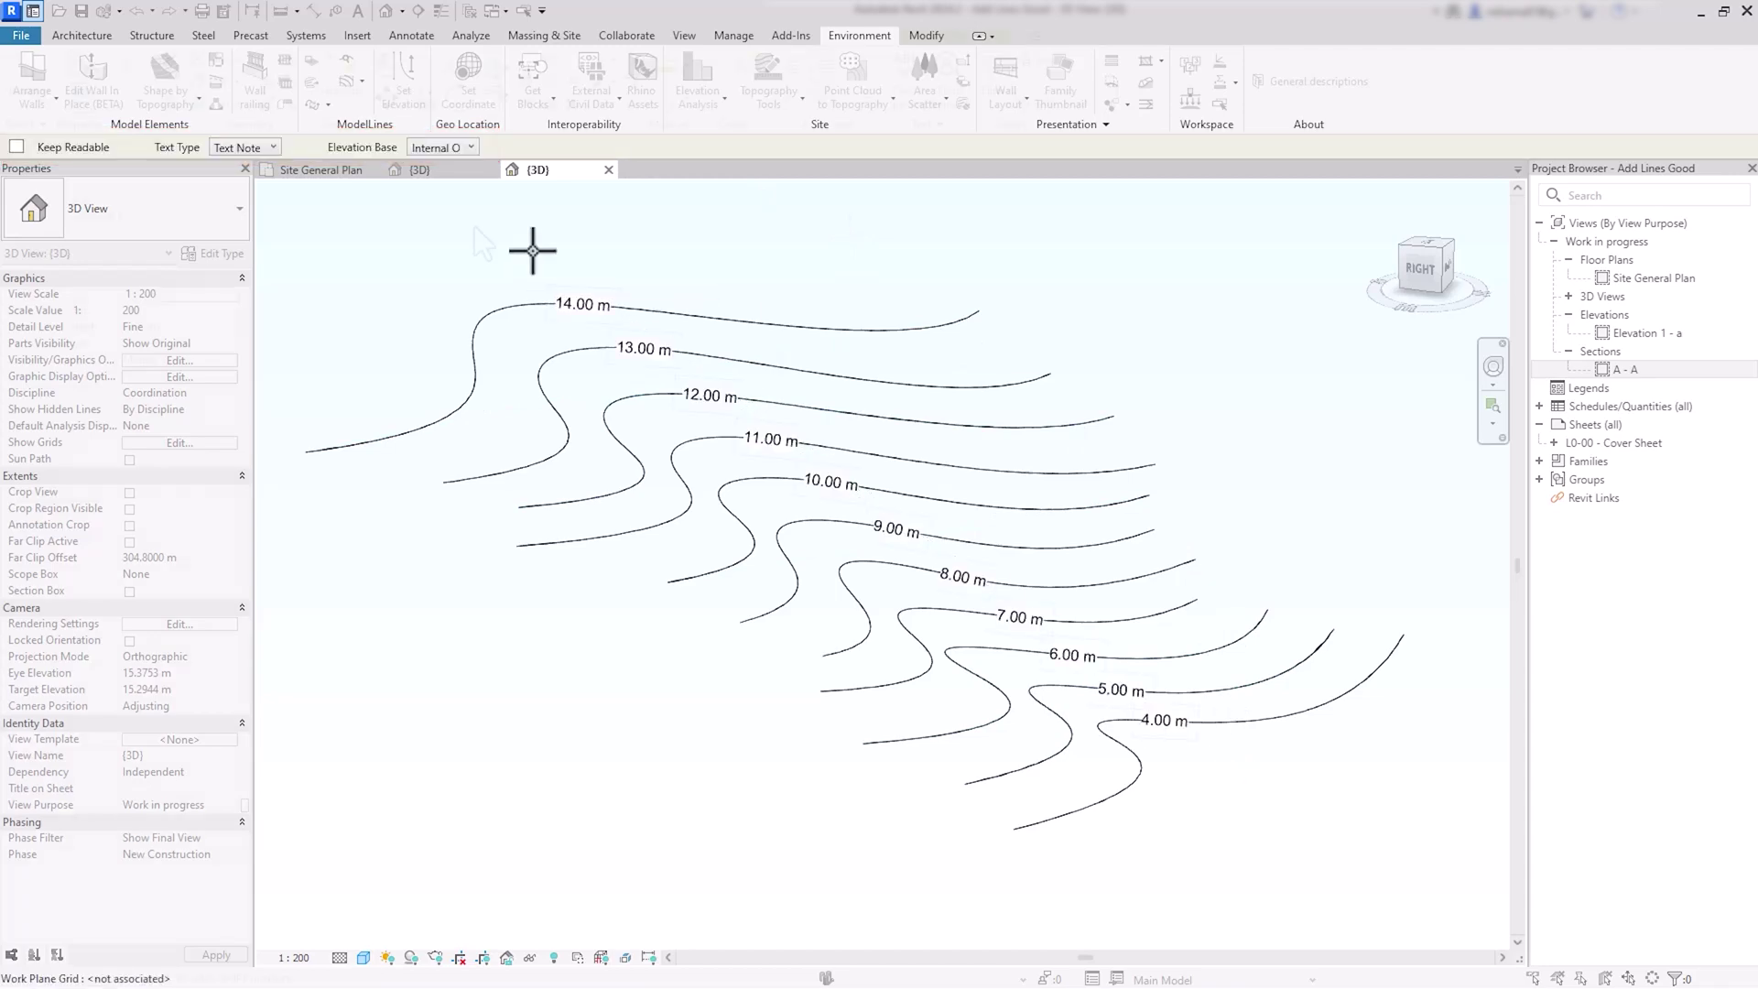
click(468, 148)
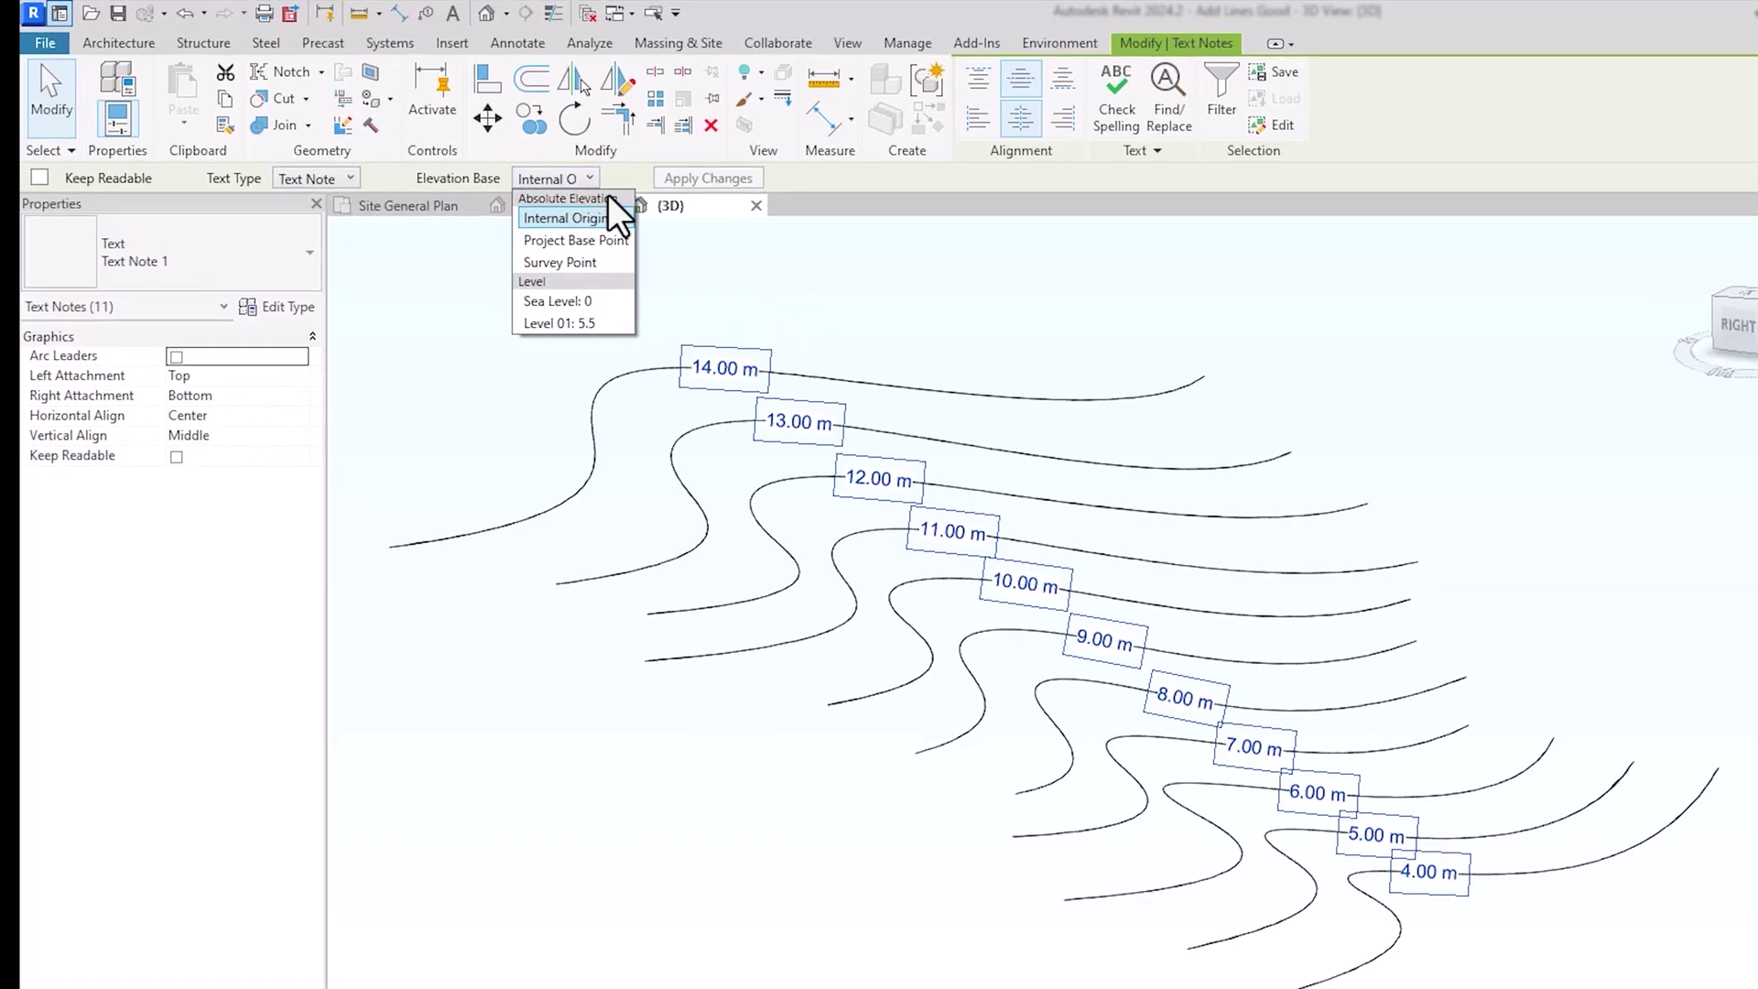
click(641, 339)
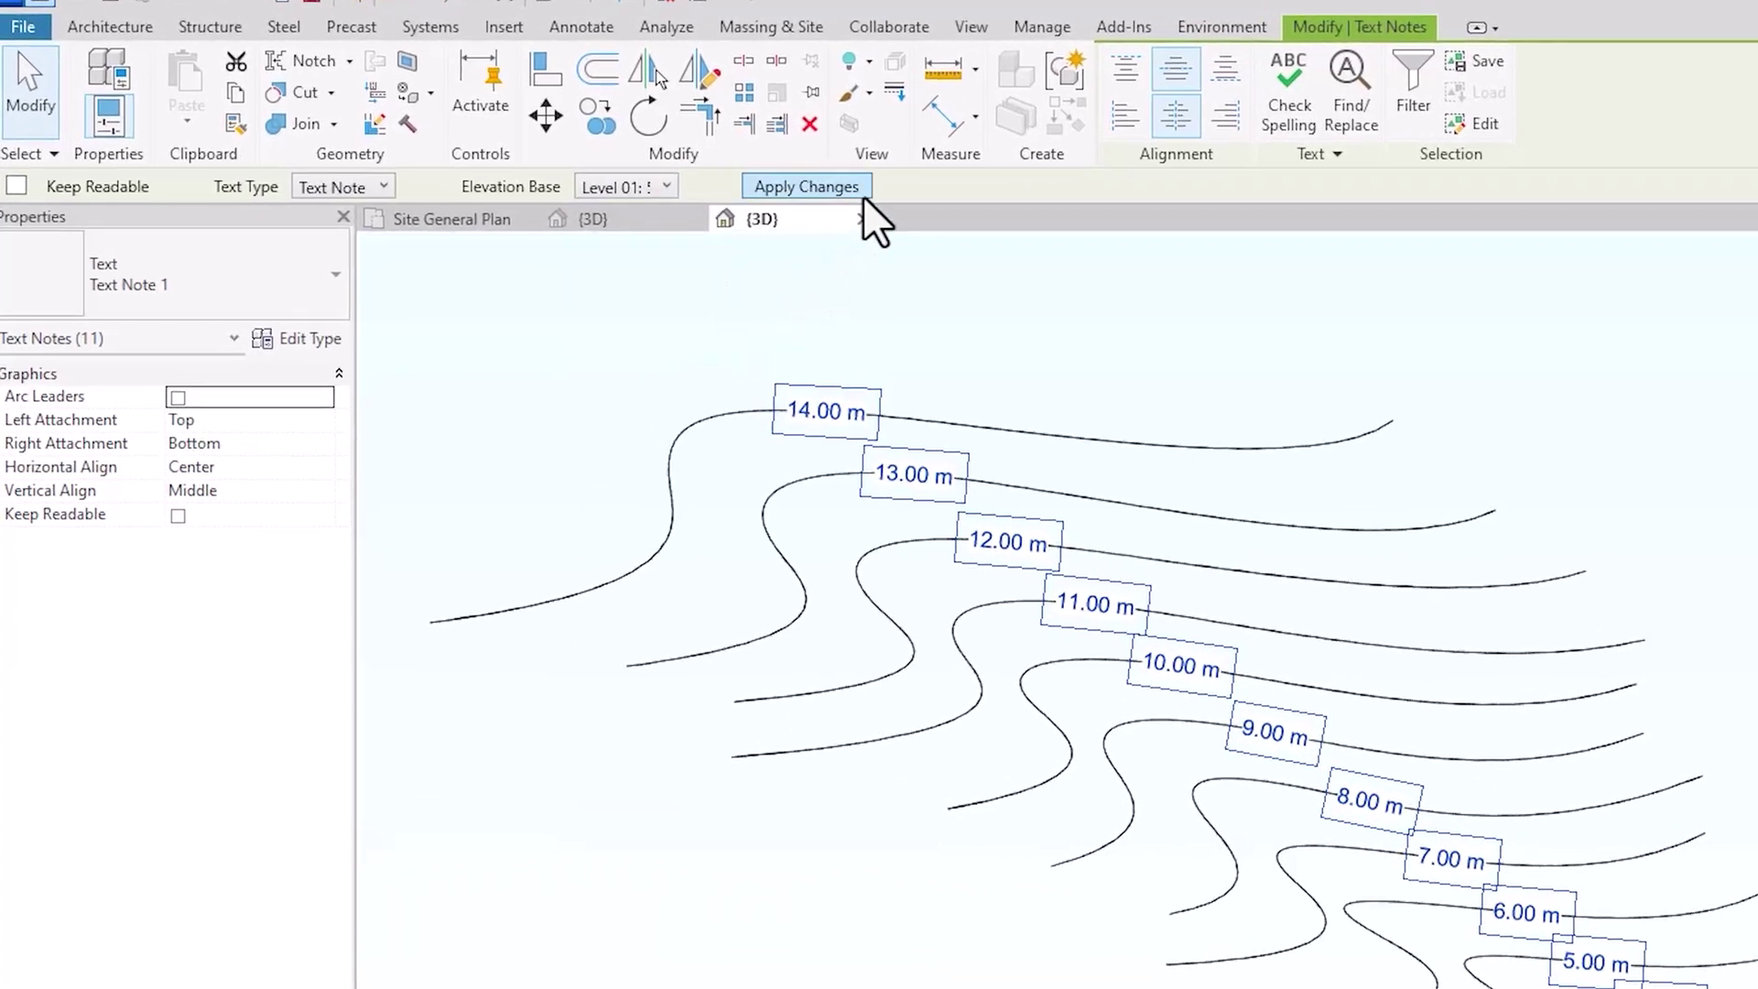
click(863, 194)
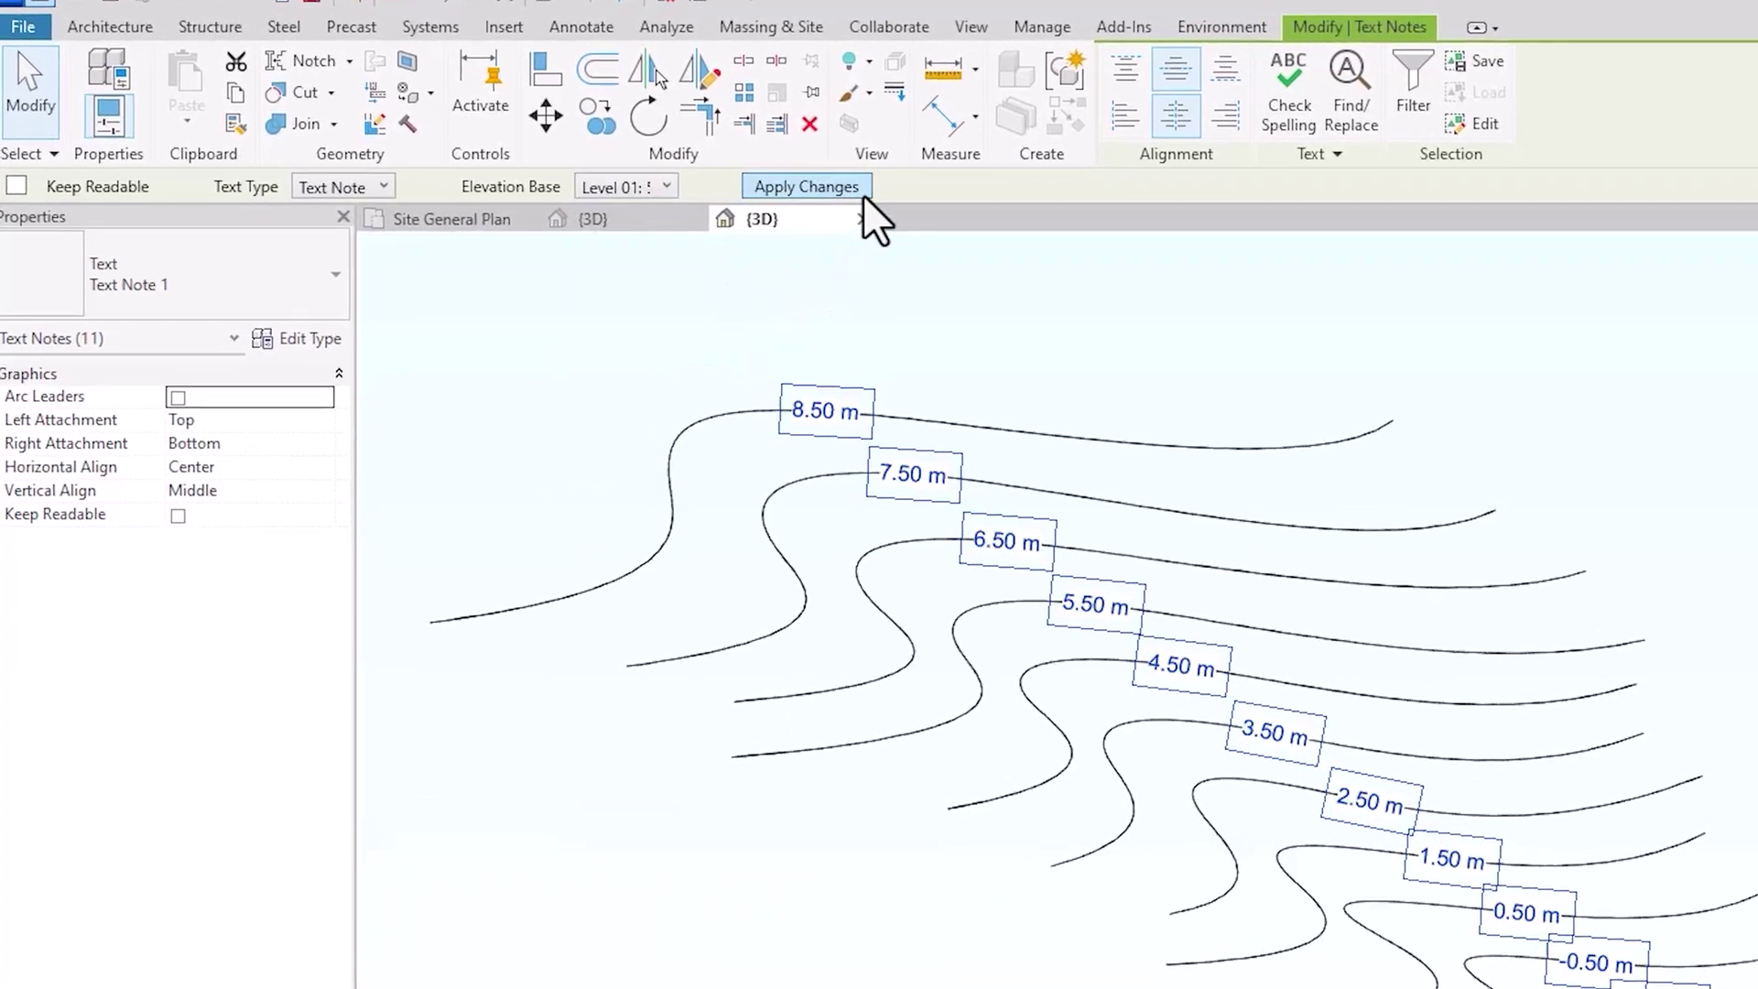
- Switch the contour labels to the larger red bordered text style
click(385, 184)
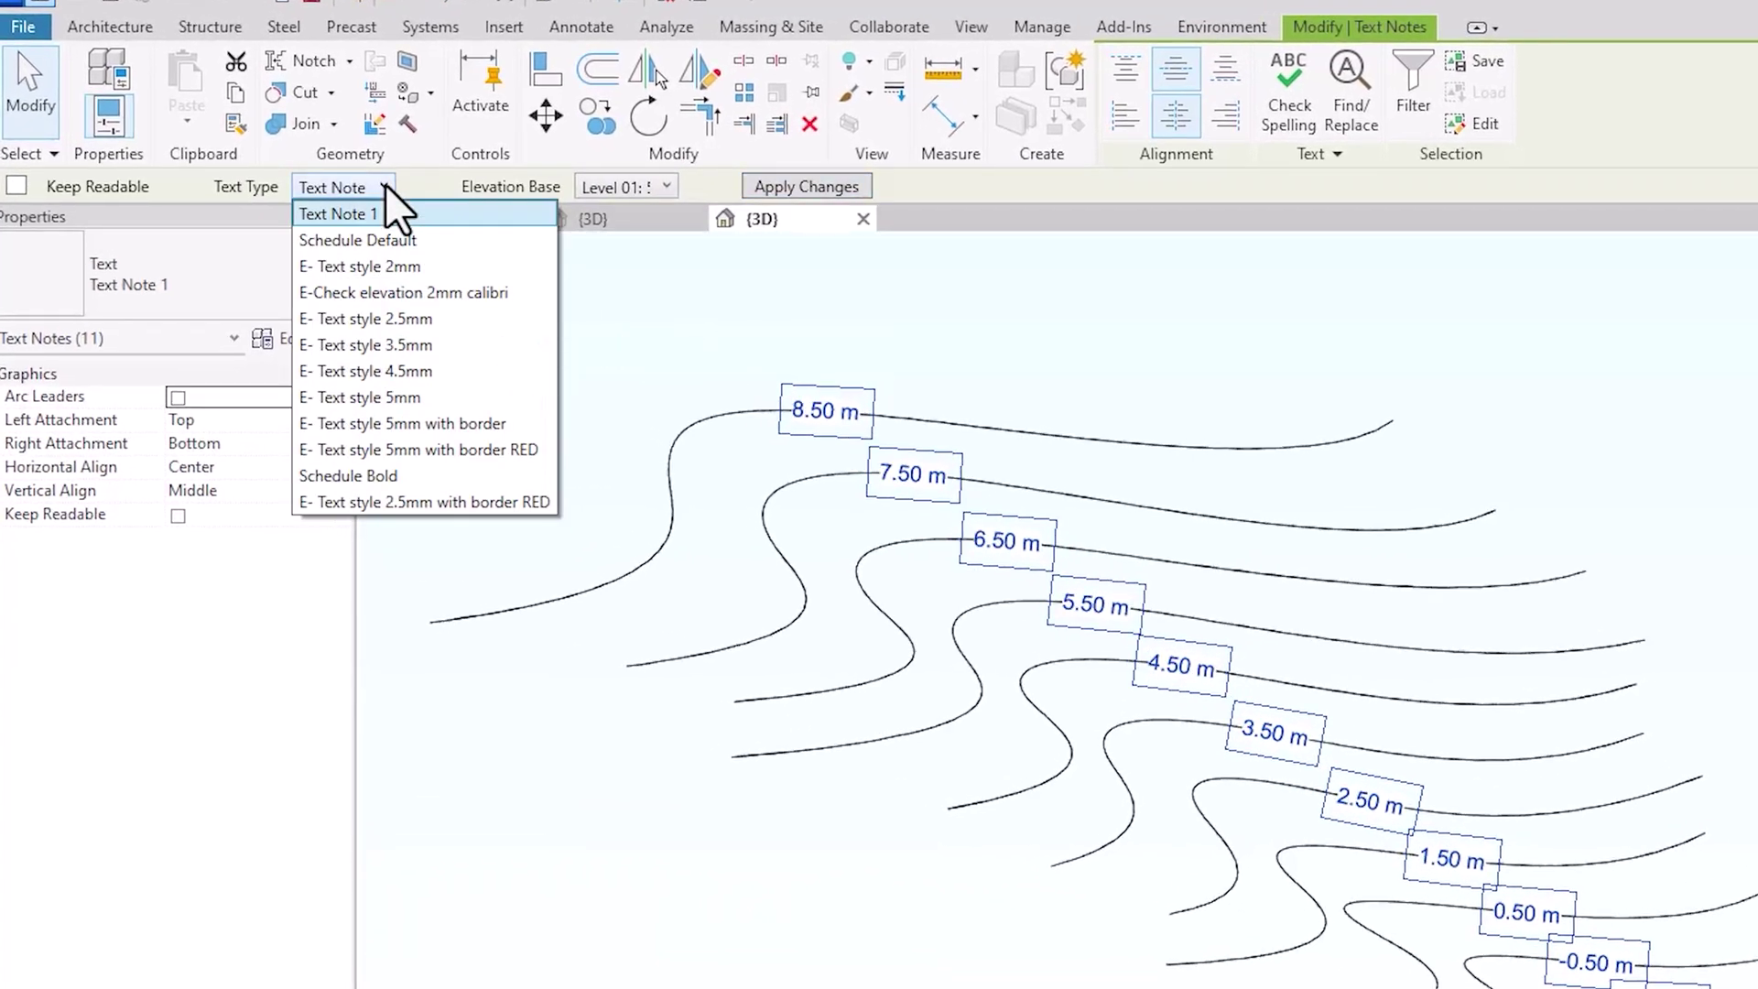
click(444, 499)
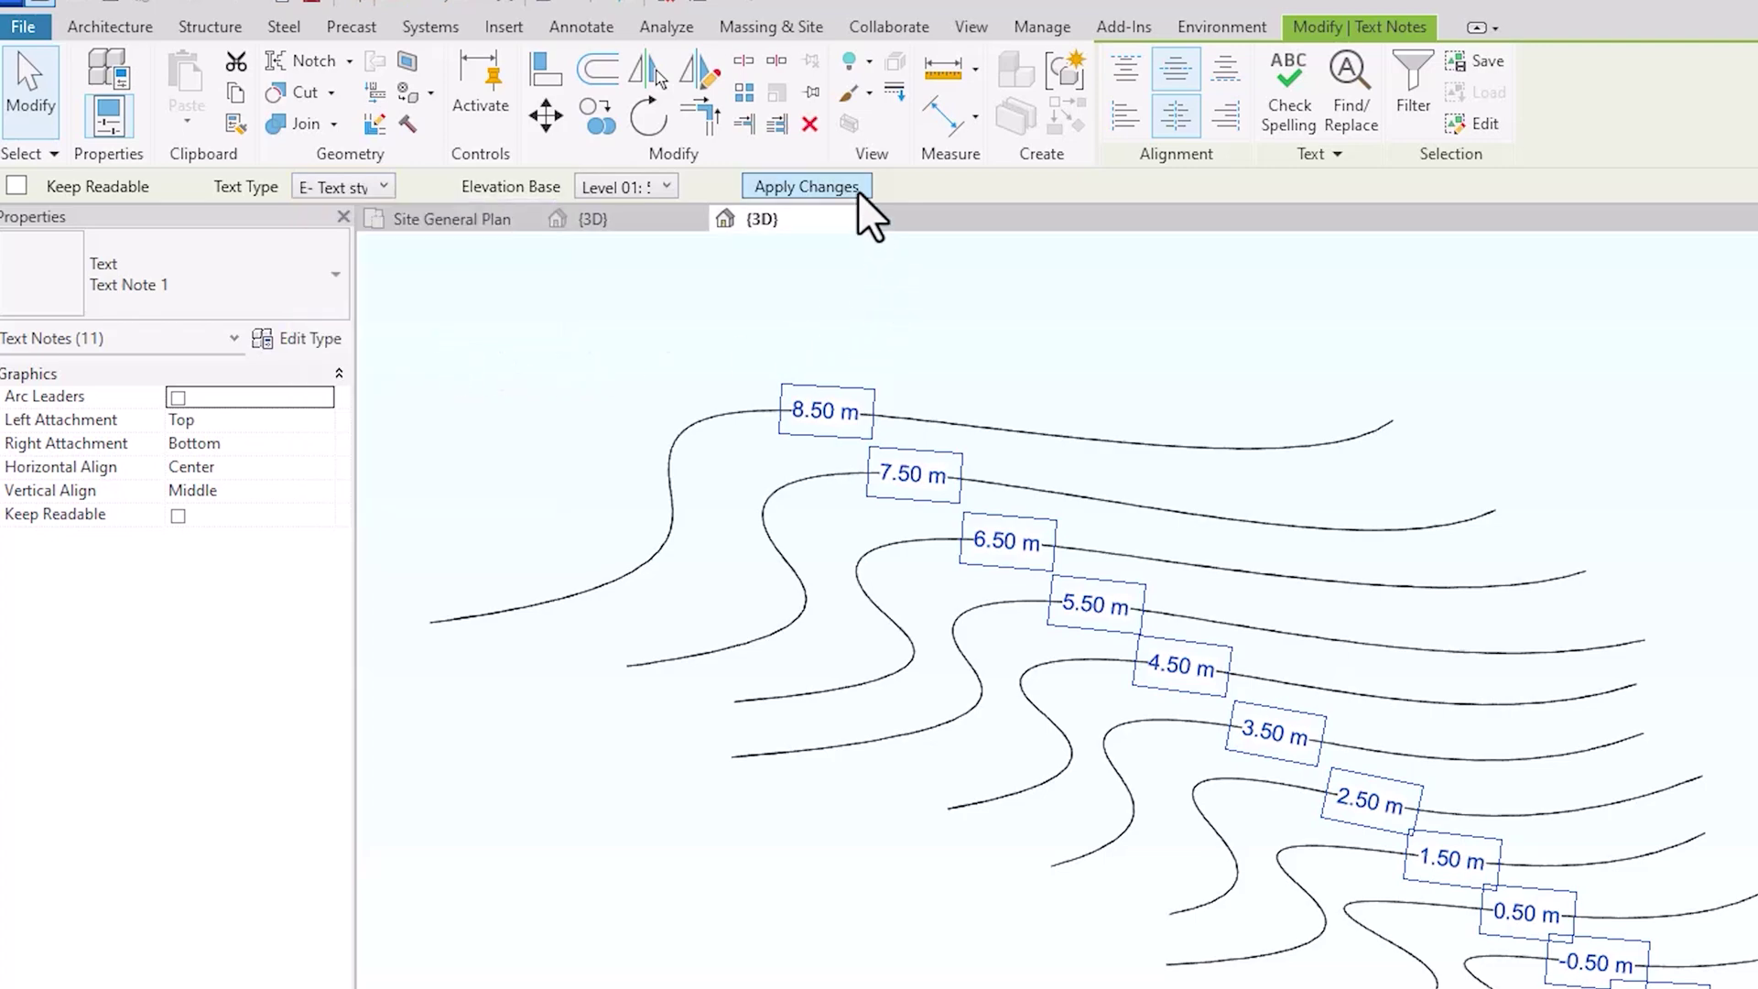
click(859, 189)
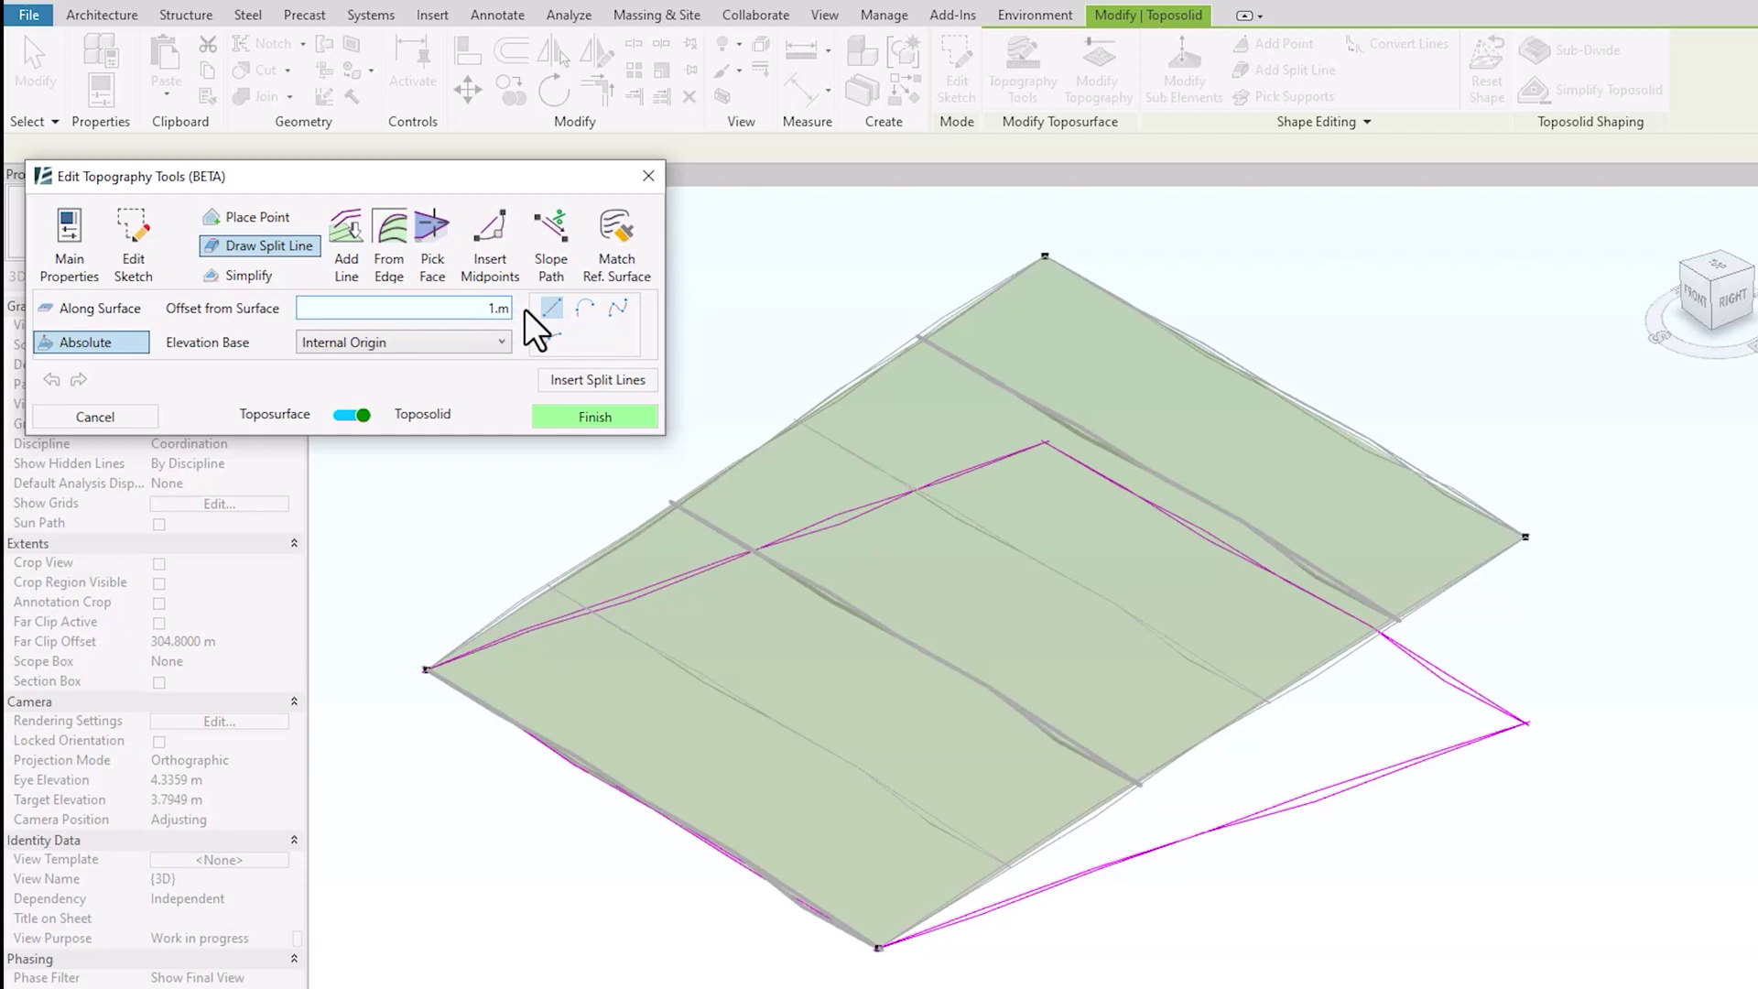
- Draw a first curved spline split line across the sloping topography
click(618, 308)
click(719, 469)
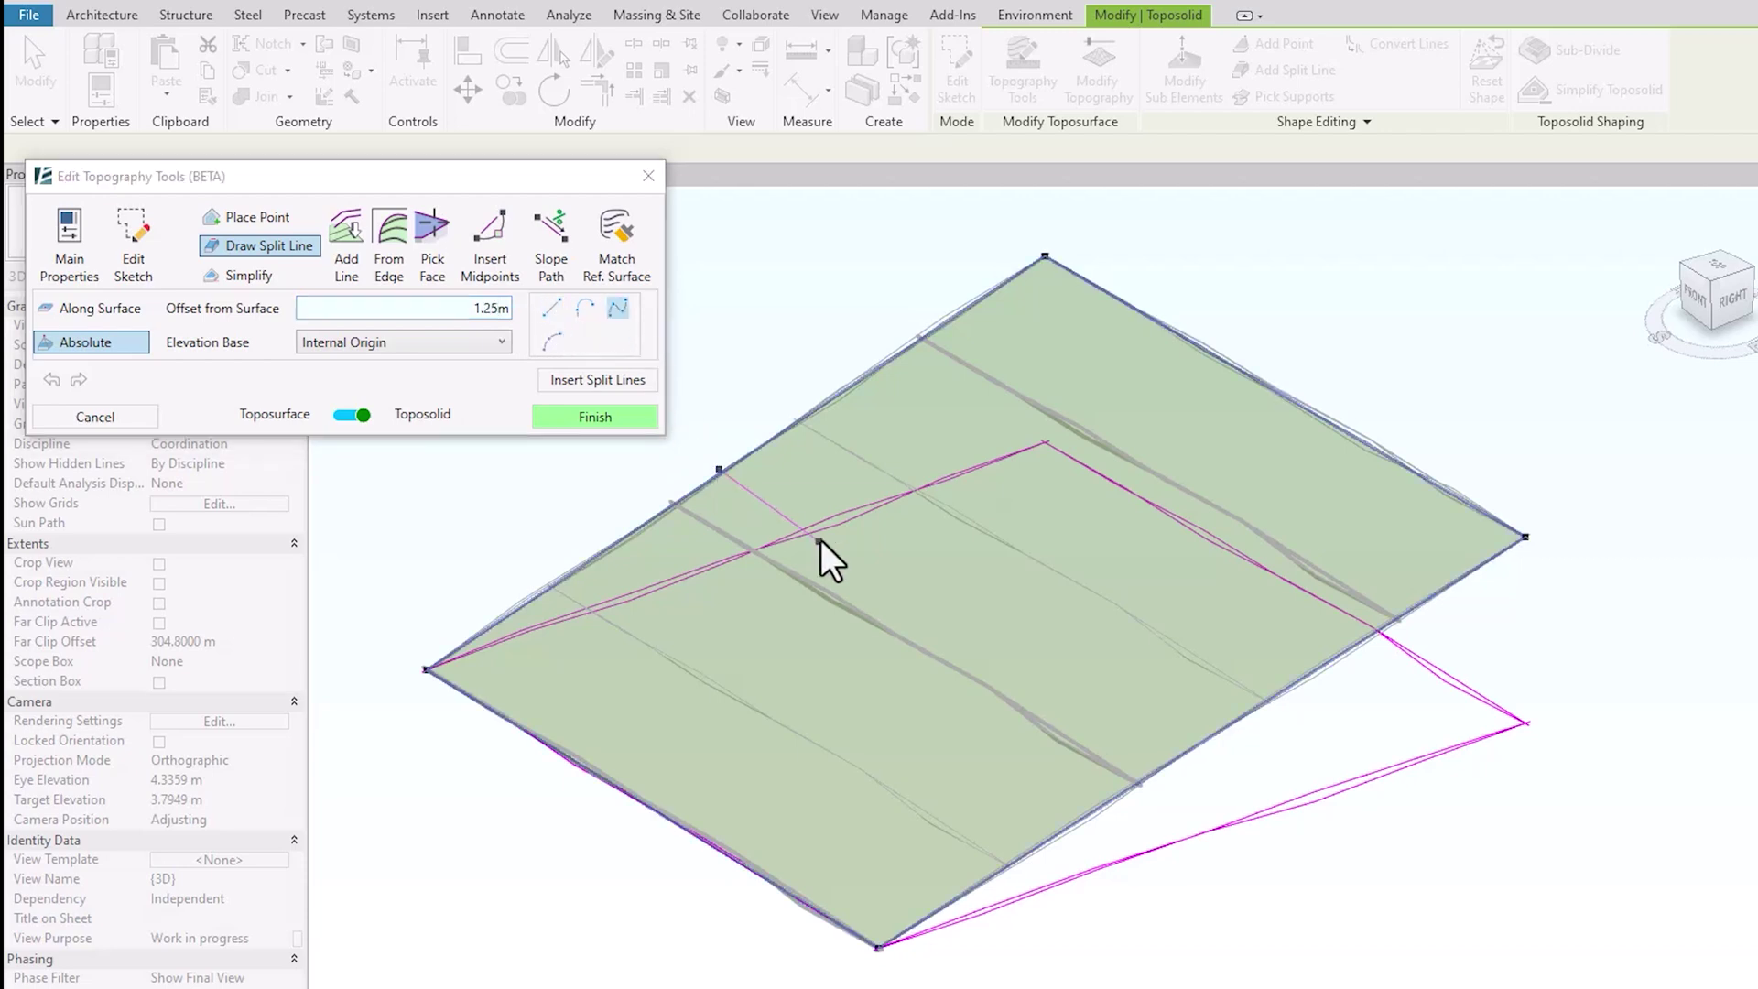
click(862, 557)
click(646, 379)
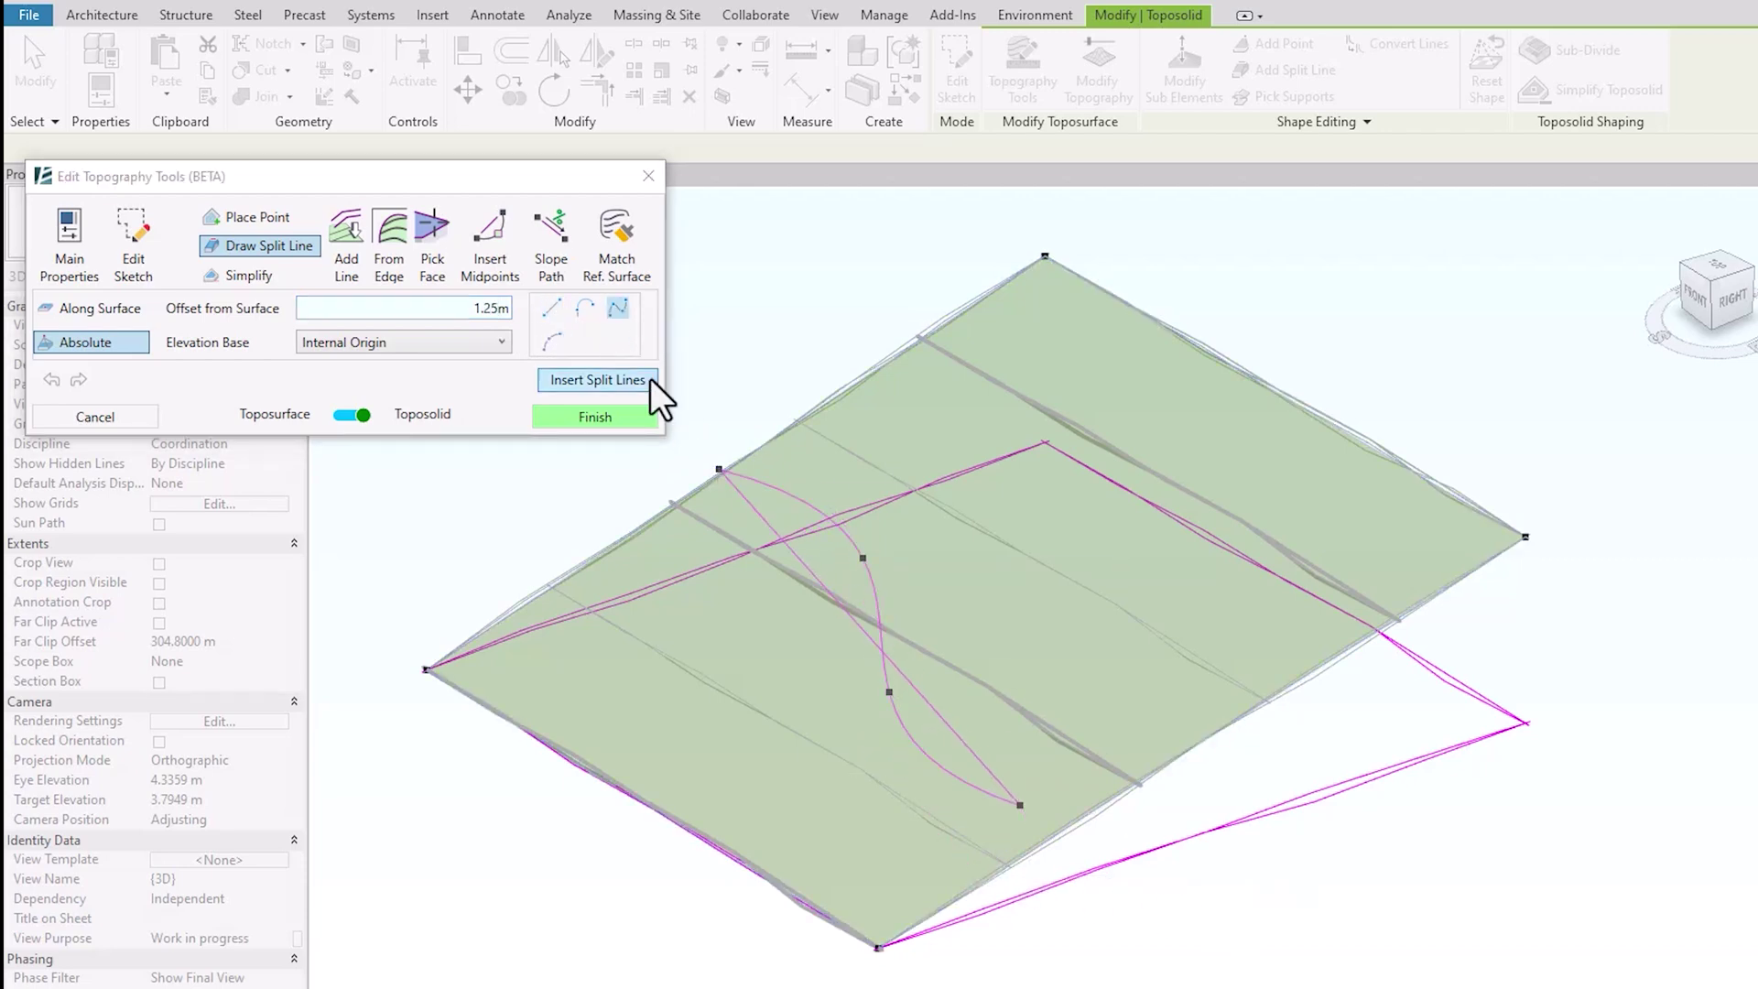
- Add a second spline split line and regrade the toposolid into terraces
click(819, 428)
click(954, 519)
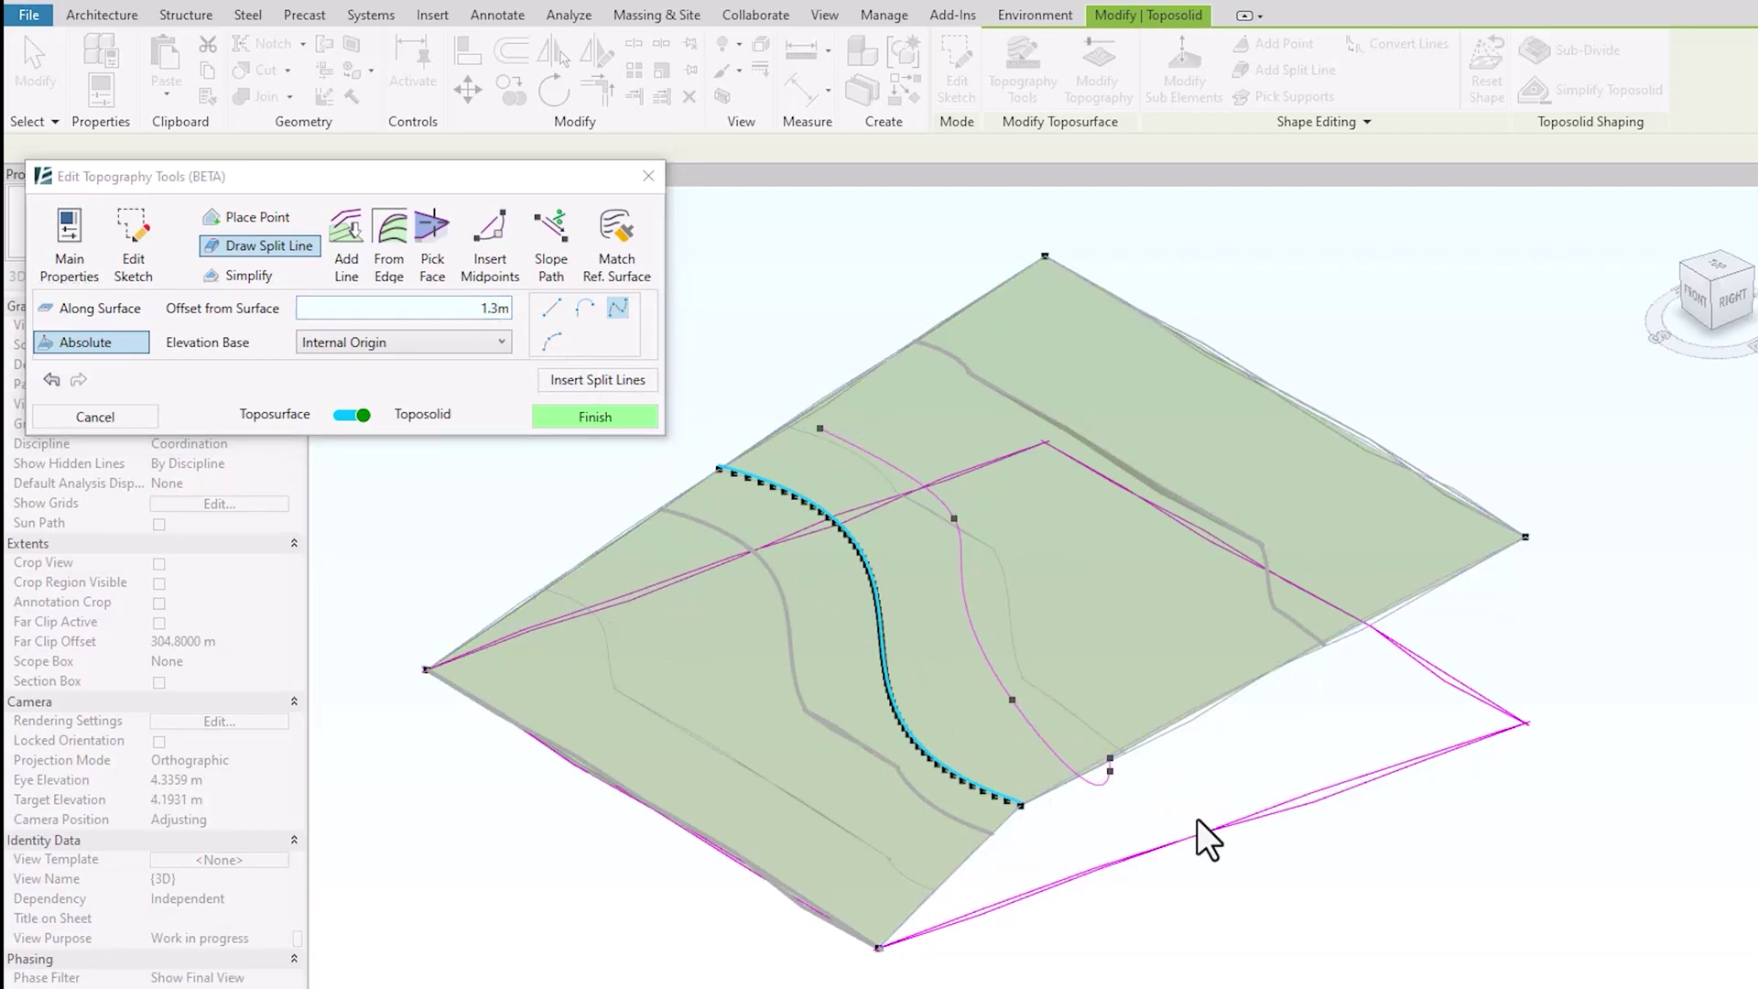
click(624, 376)
click(632, 418)
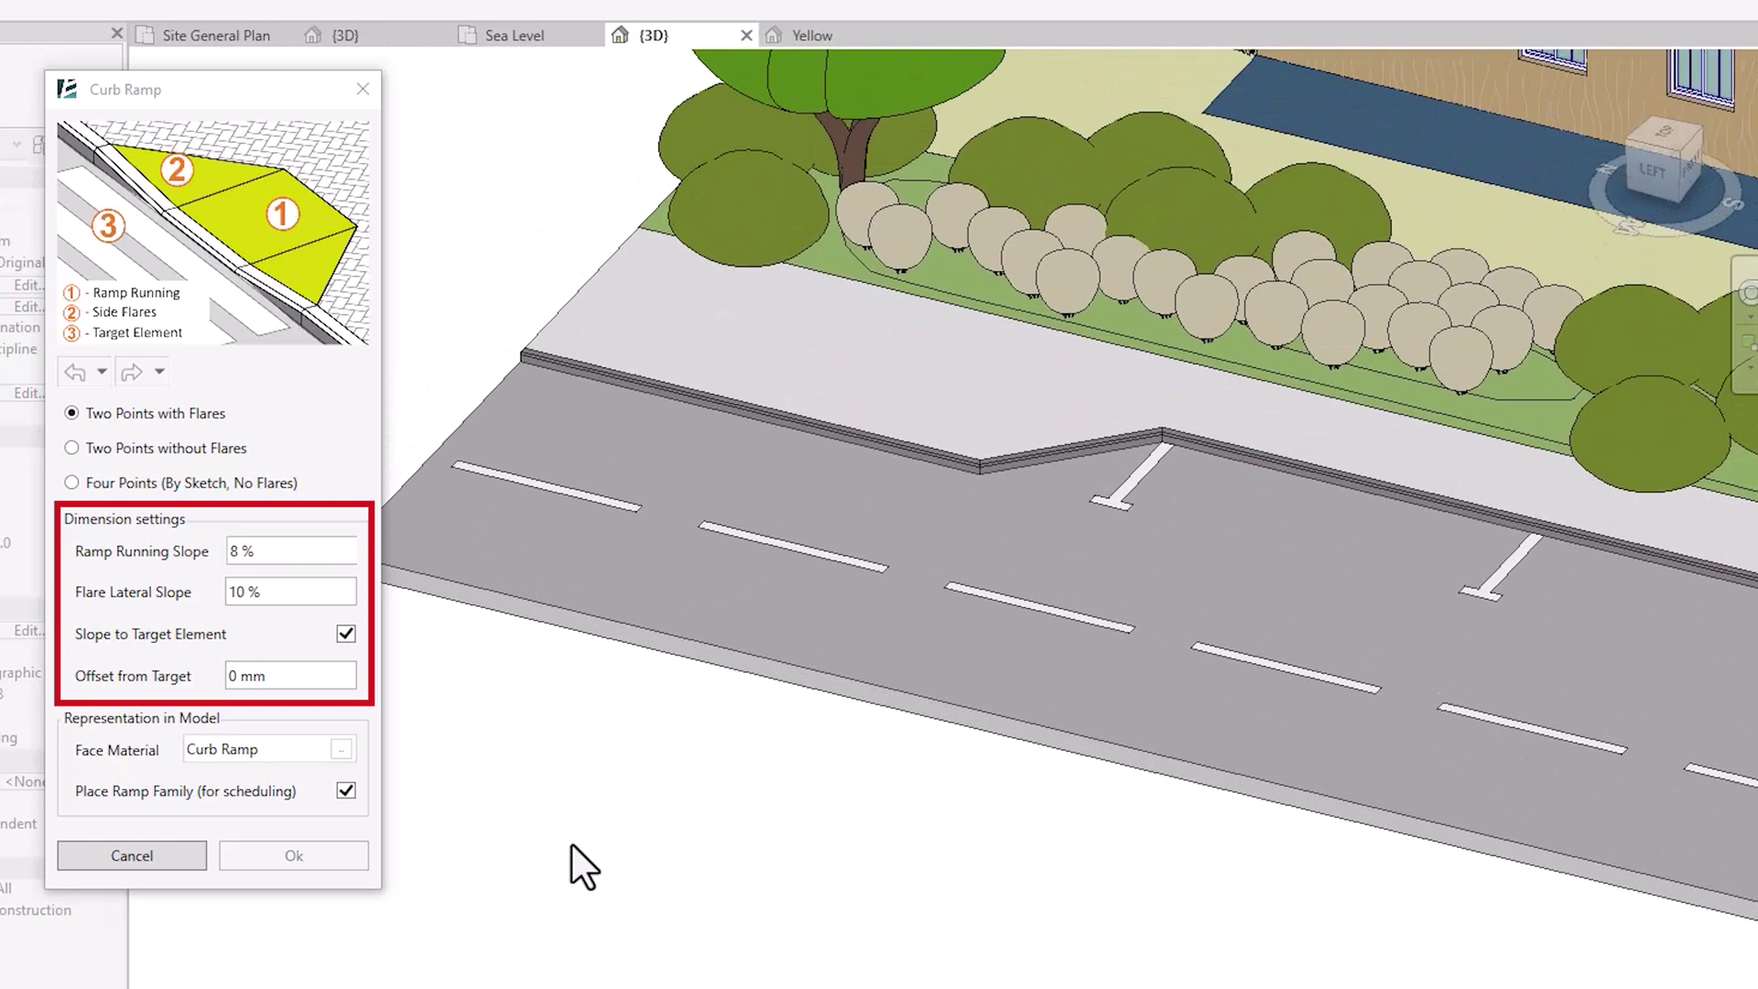
- Place a two-point flared curb ramp along the curb edge, targeting the road
click(672, 381)
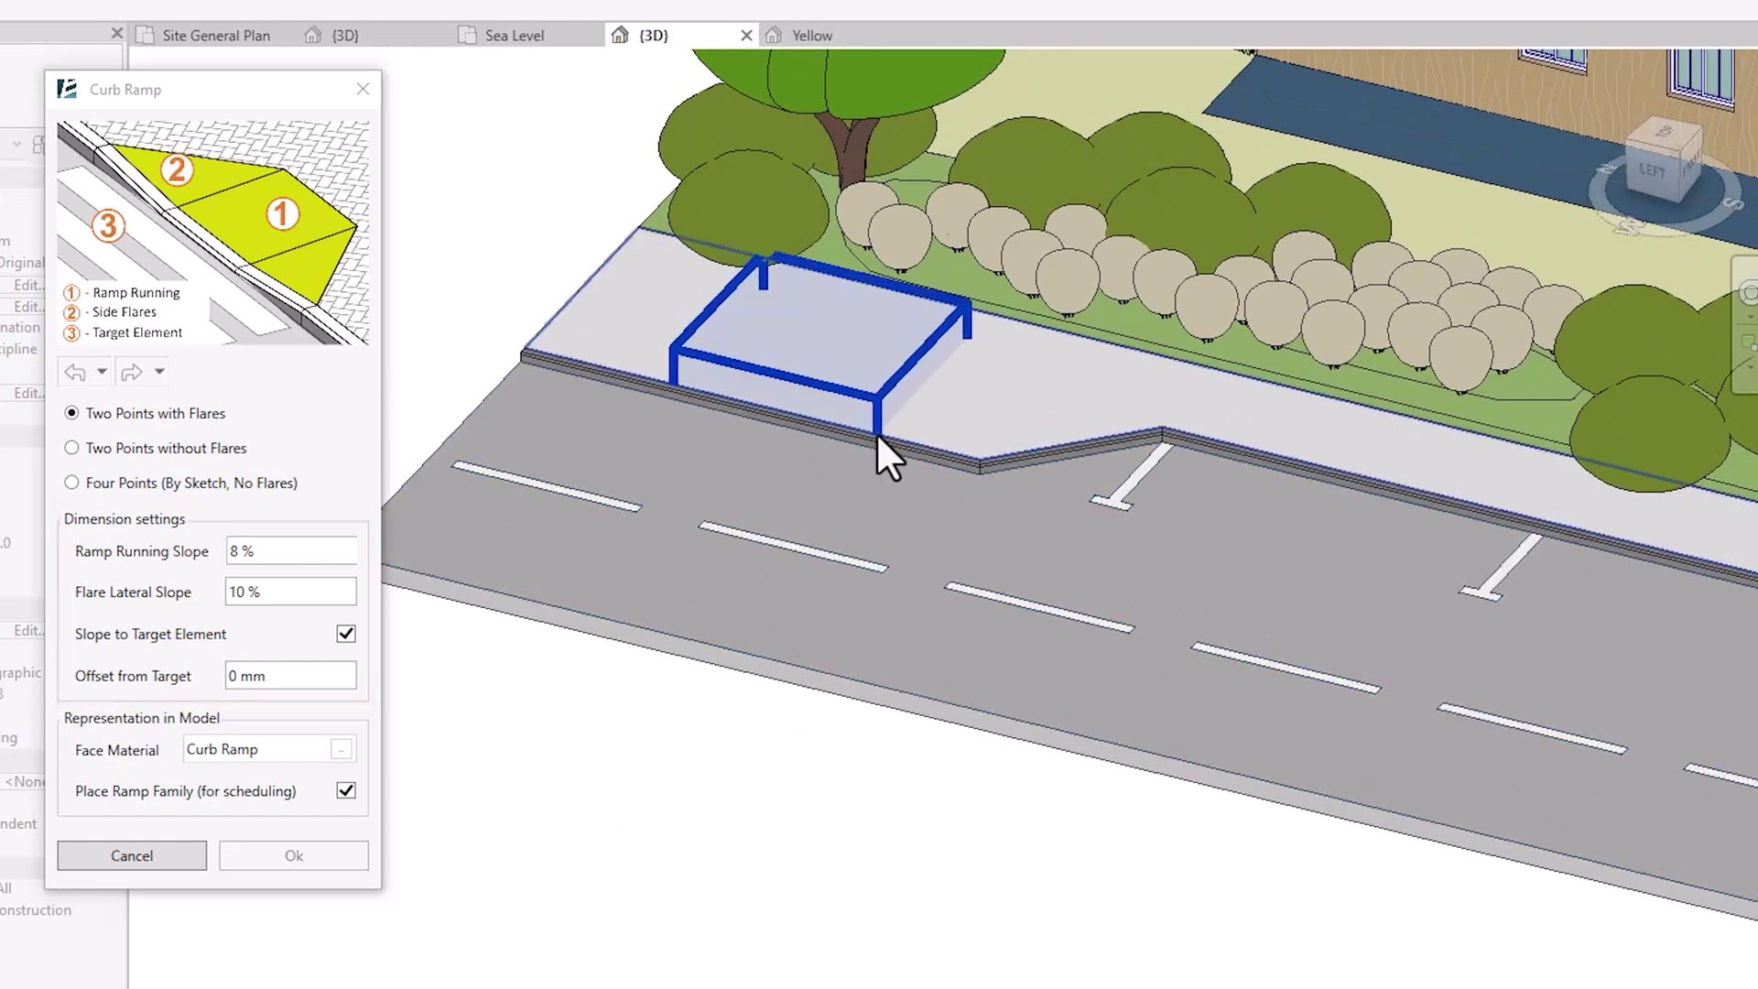
click(876, 432)
click(805, 502)
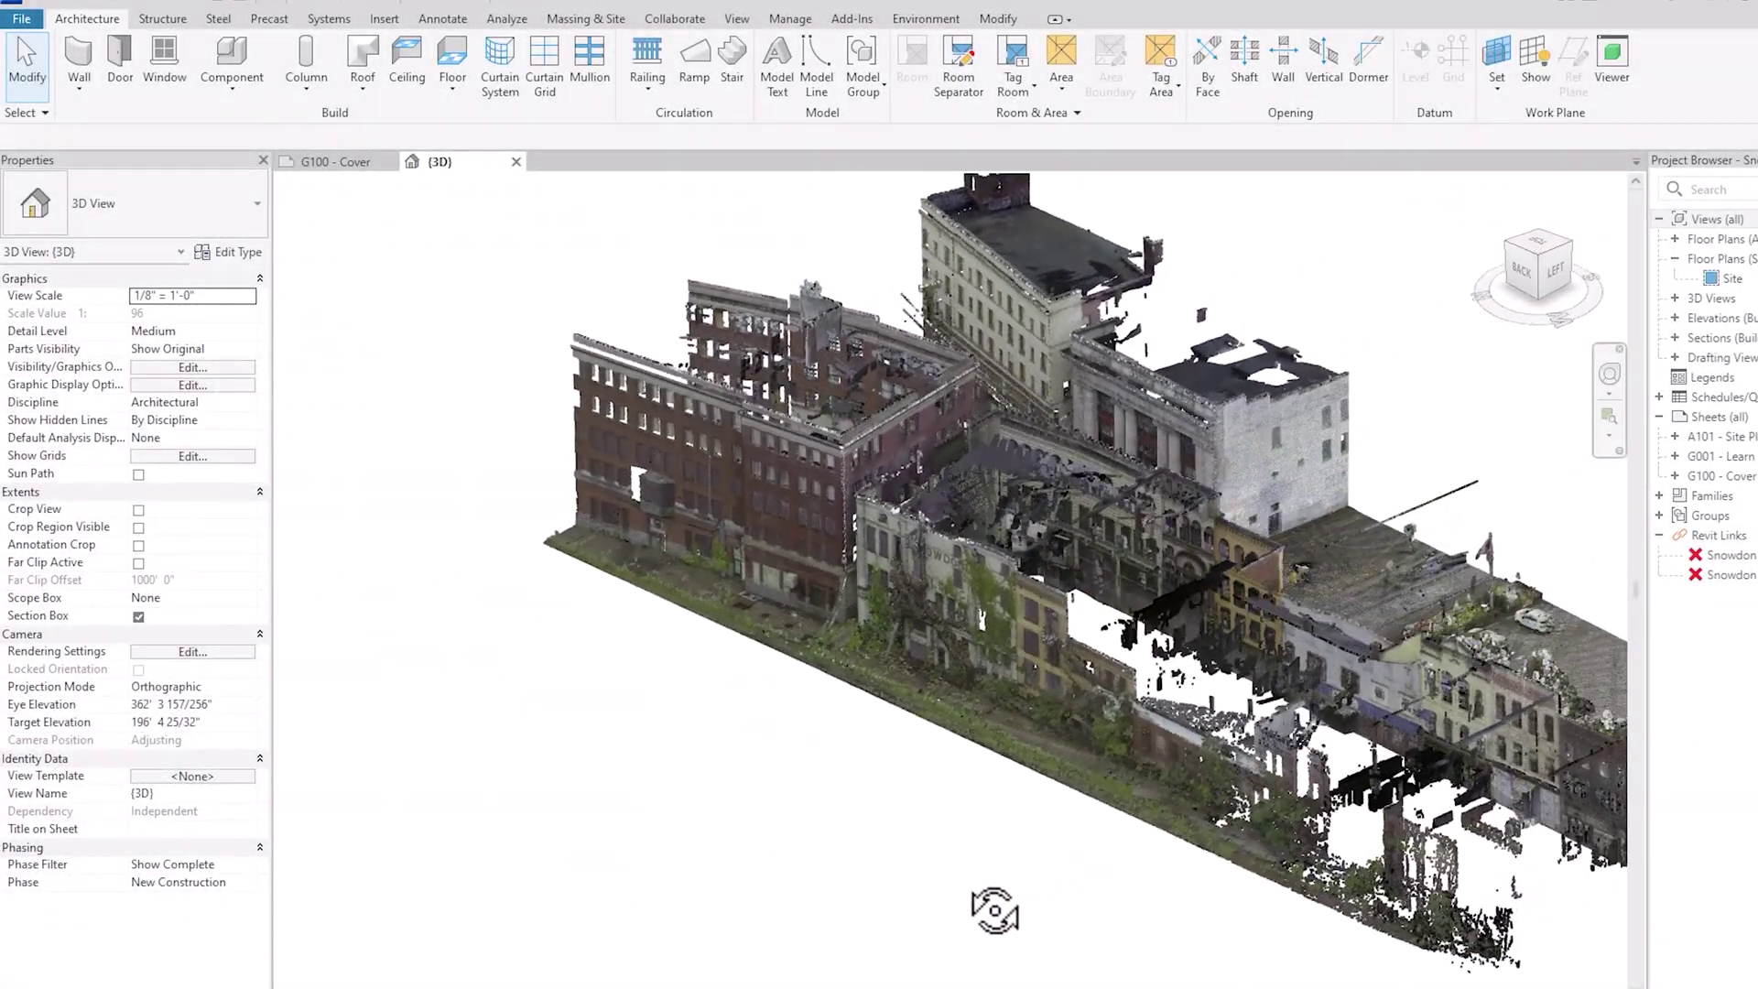
- Orbit, zoom and select the toposolid to check its fit under the street point cloud
shift+middle_drag(994, 911, 1225, 863)
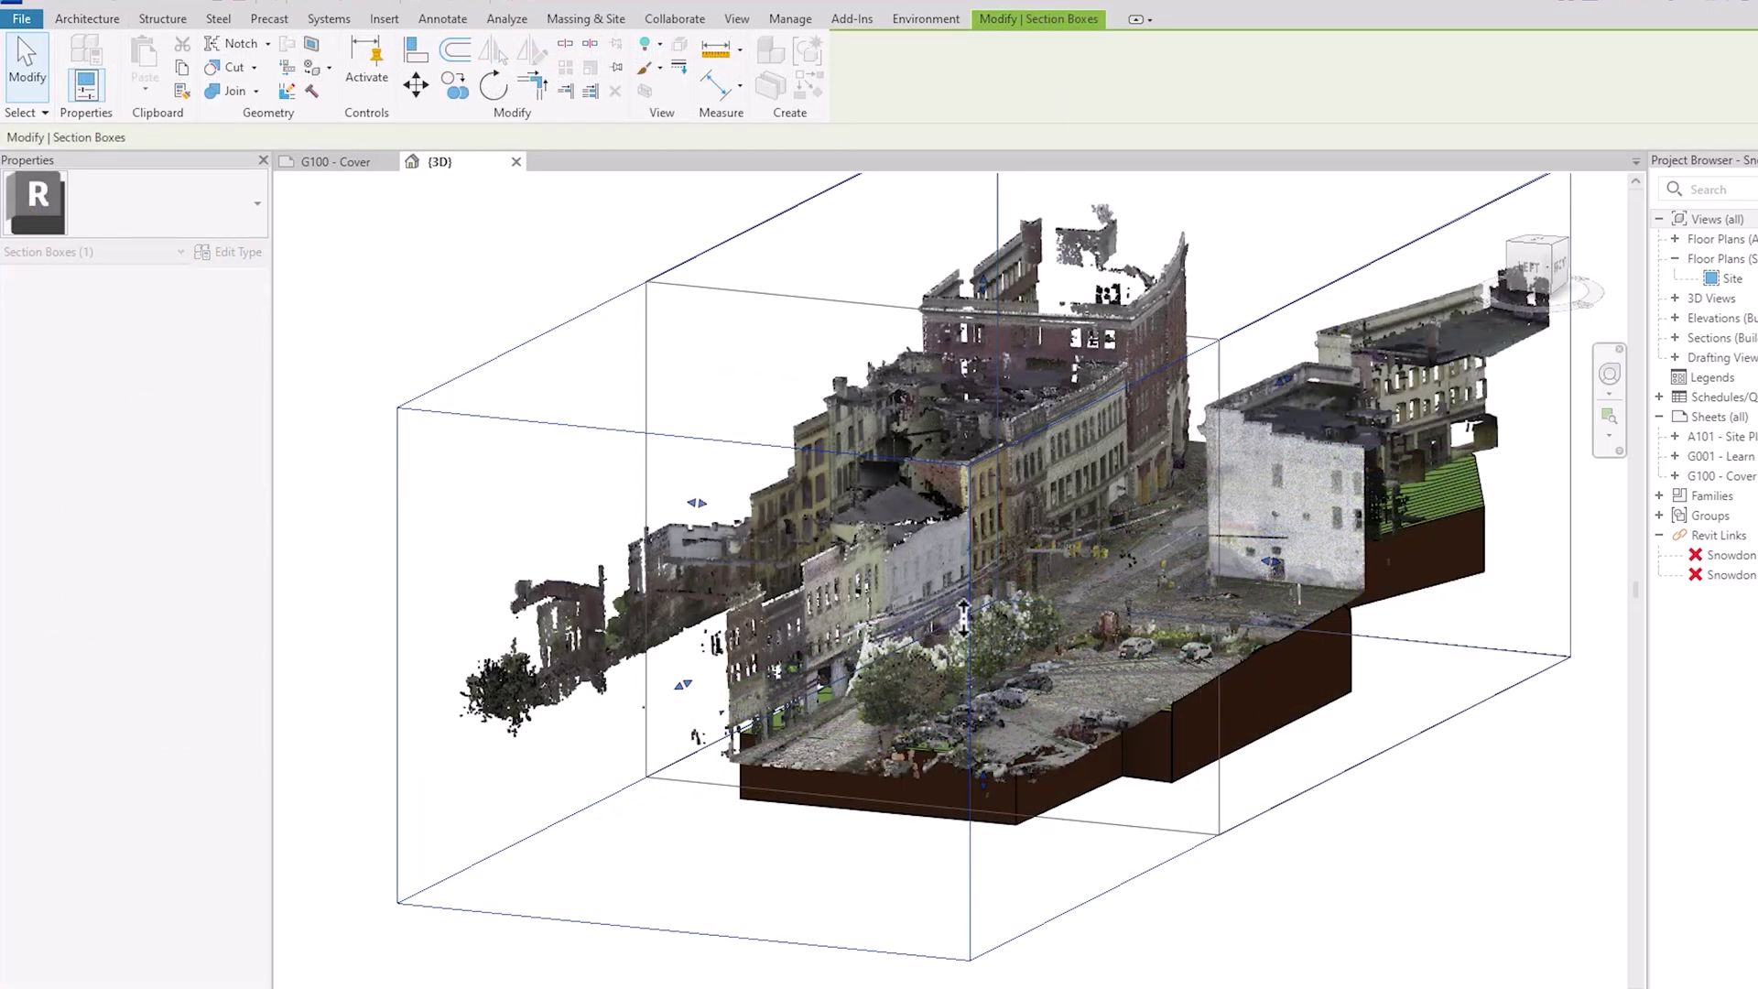
scroll(1097, 542, up, 5)
click(930, 804)
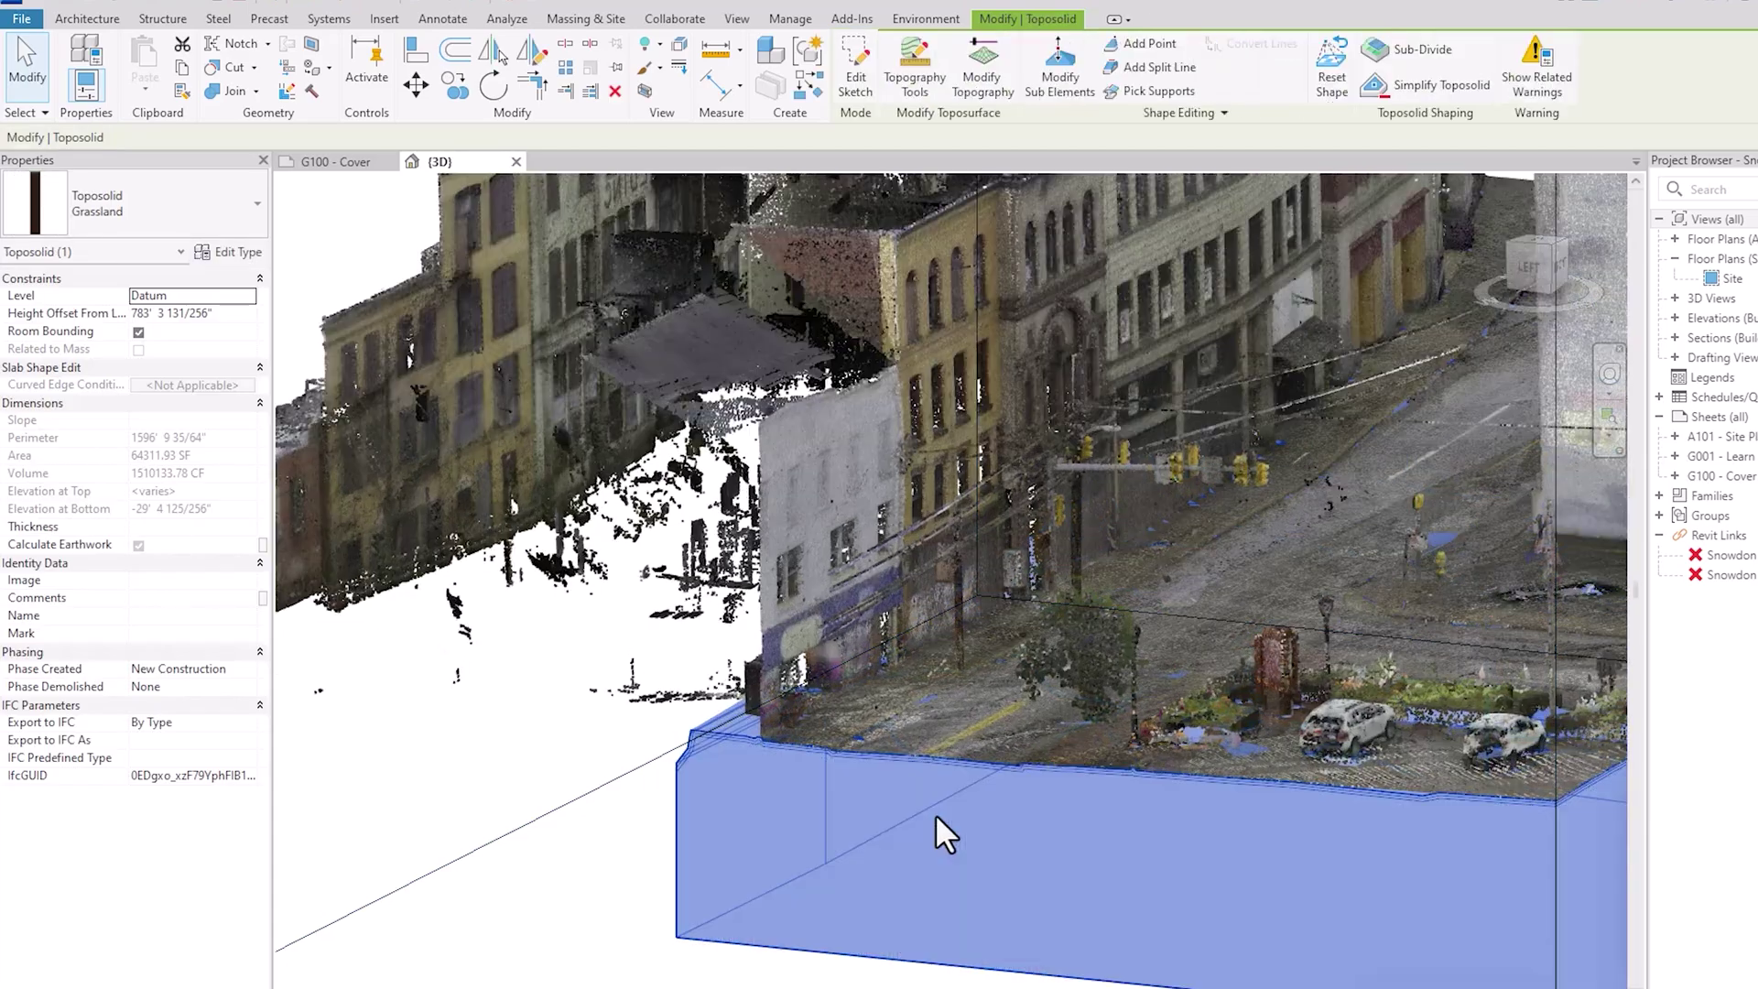
scroll(936, 813, up, 3)
scroll(1375, 916, up, 3)
middle_drag(1432, 906, 1240, 895)
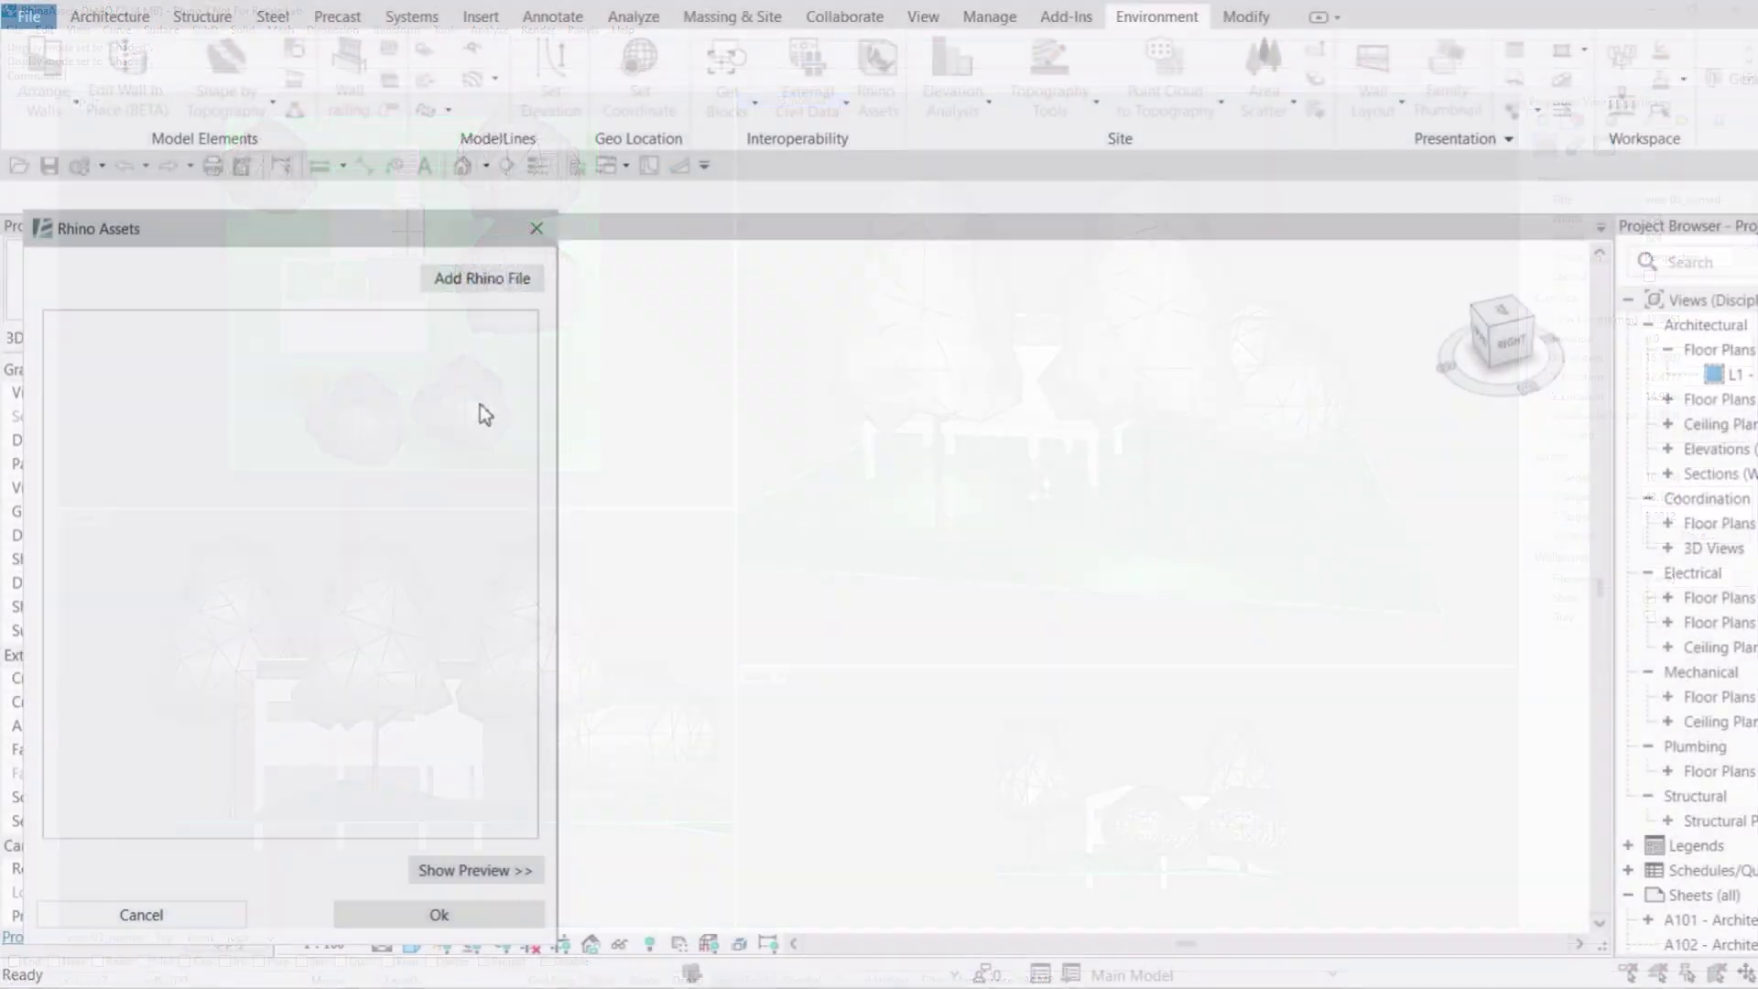
- Load the RhinaAssets DEMO.3dm Rhino file with its objects ungrouped
click(483, 278)
click(1104, 355)
click(952, 320)
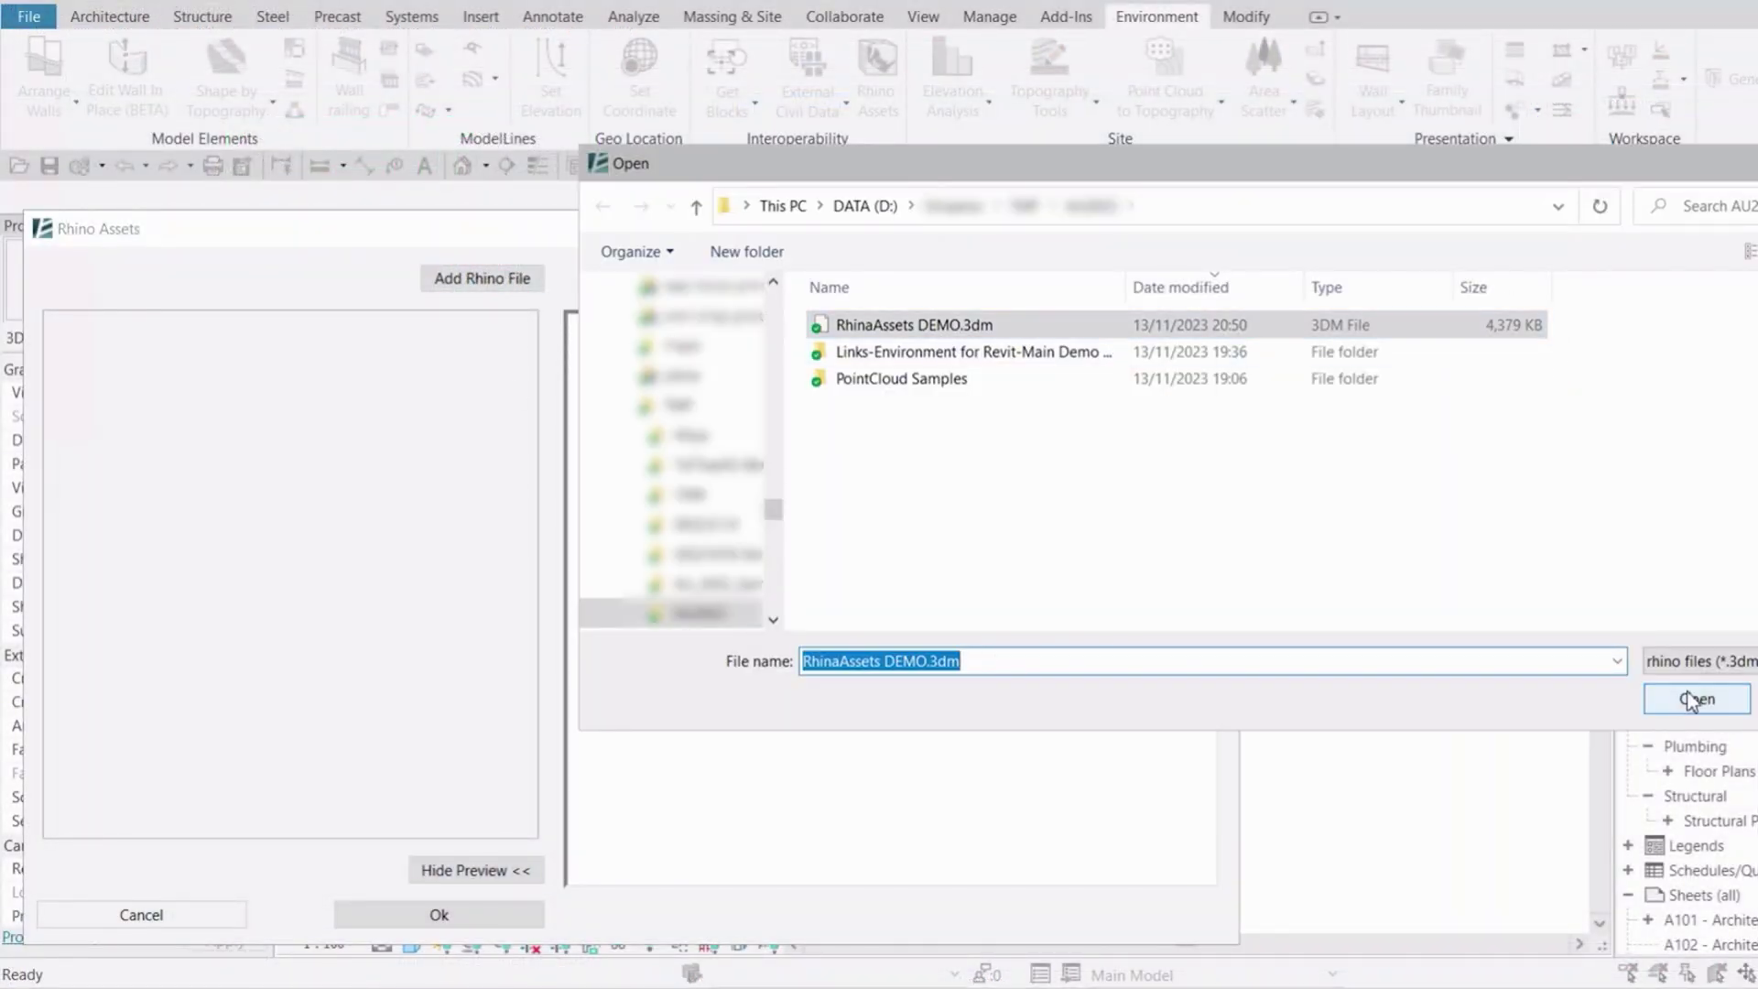
click(1692, 699)
click(1125, 582)
click(1099, 641)
- Expand the file's layer list and preview the House object
click(63, 339)
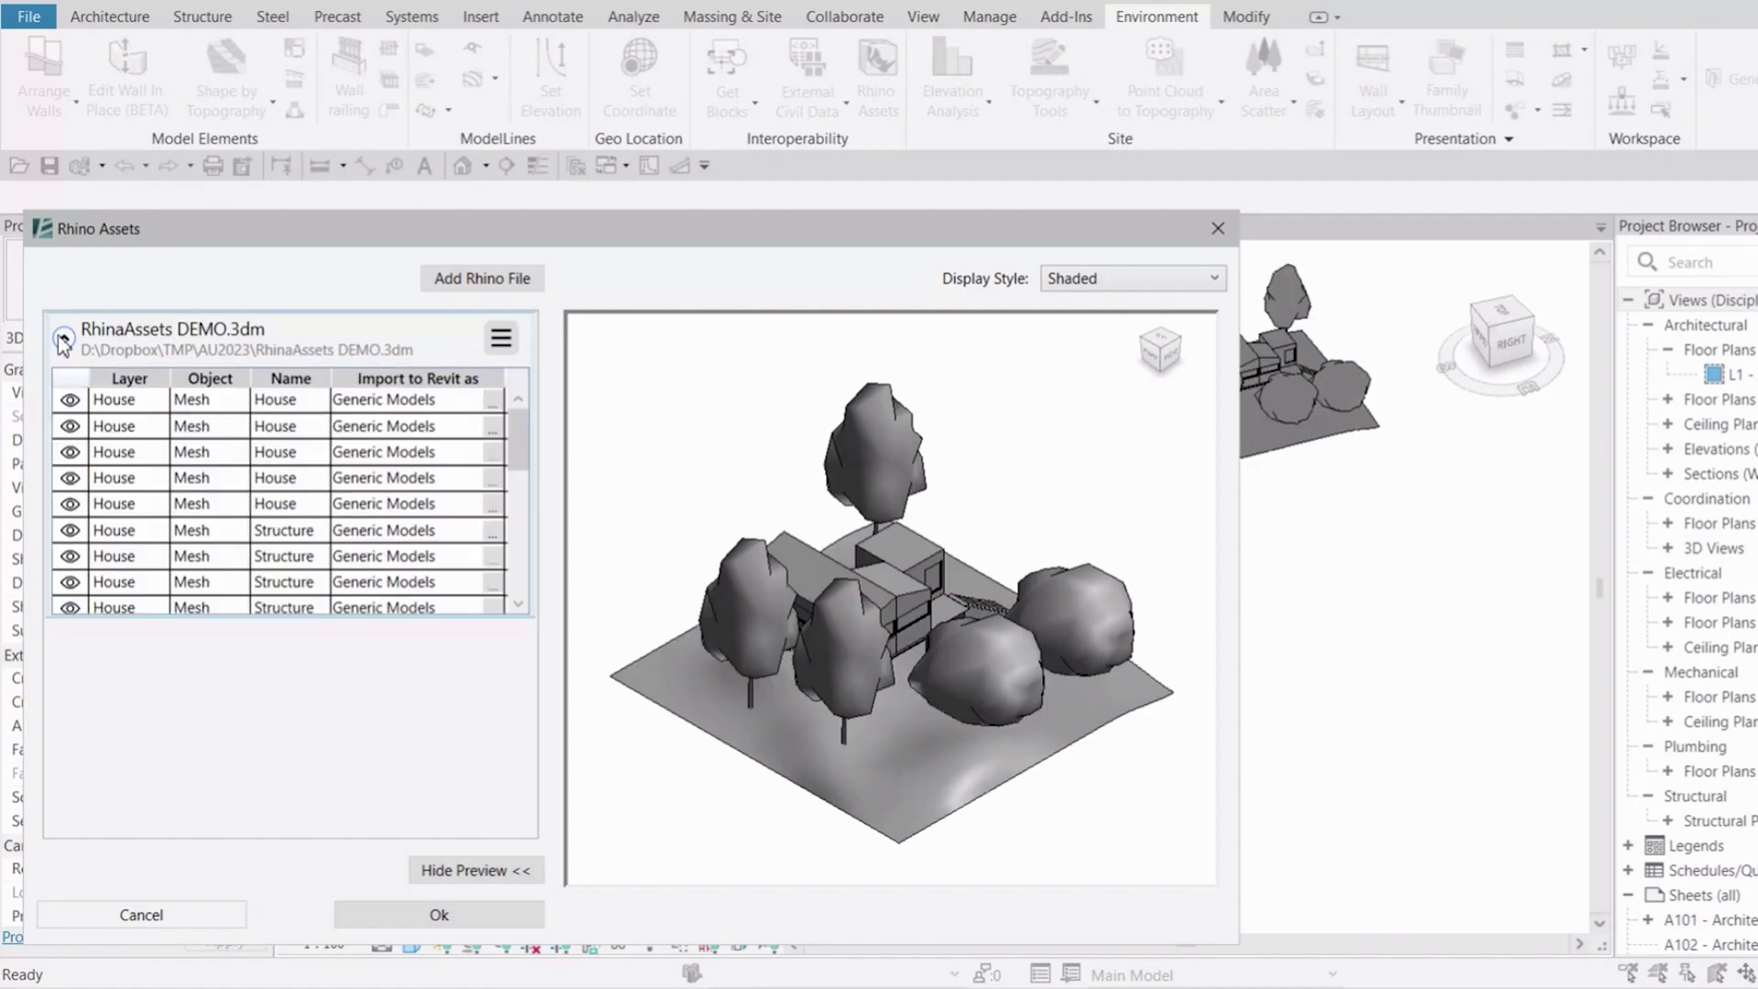
drag(526, 468, 522, 549)
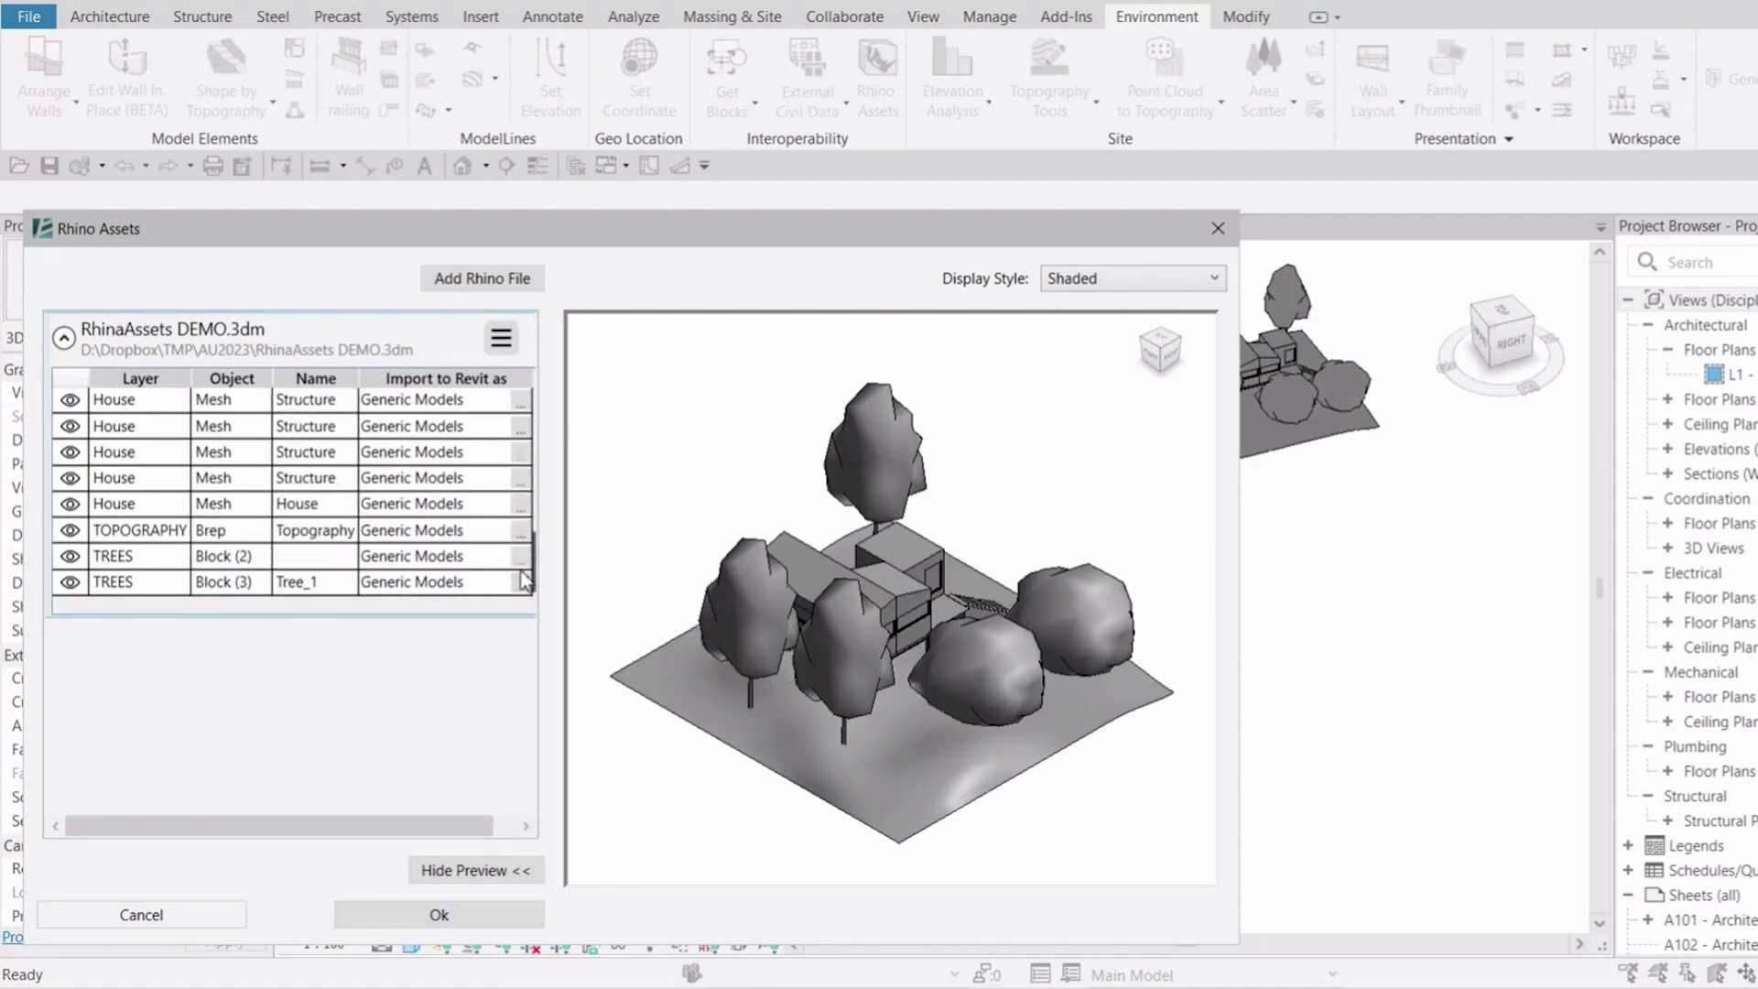
click(240, 556)
click(238, 504)
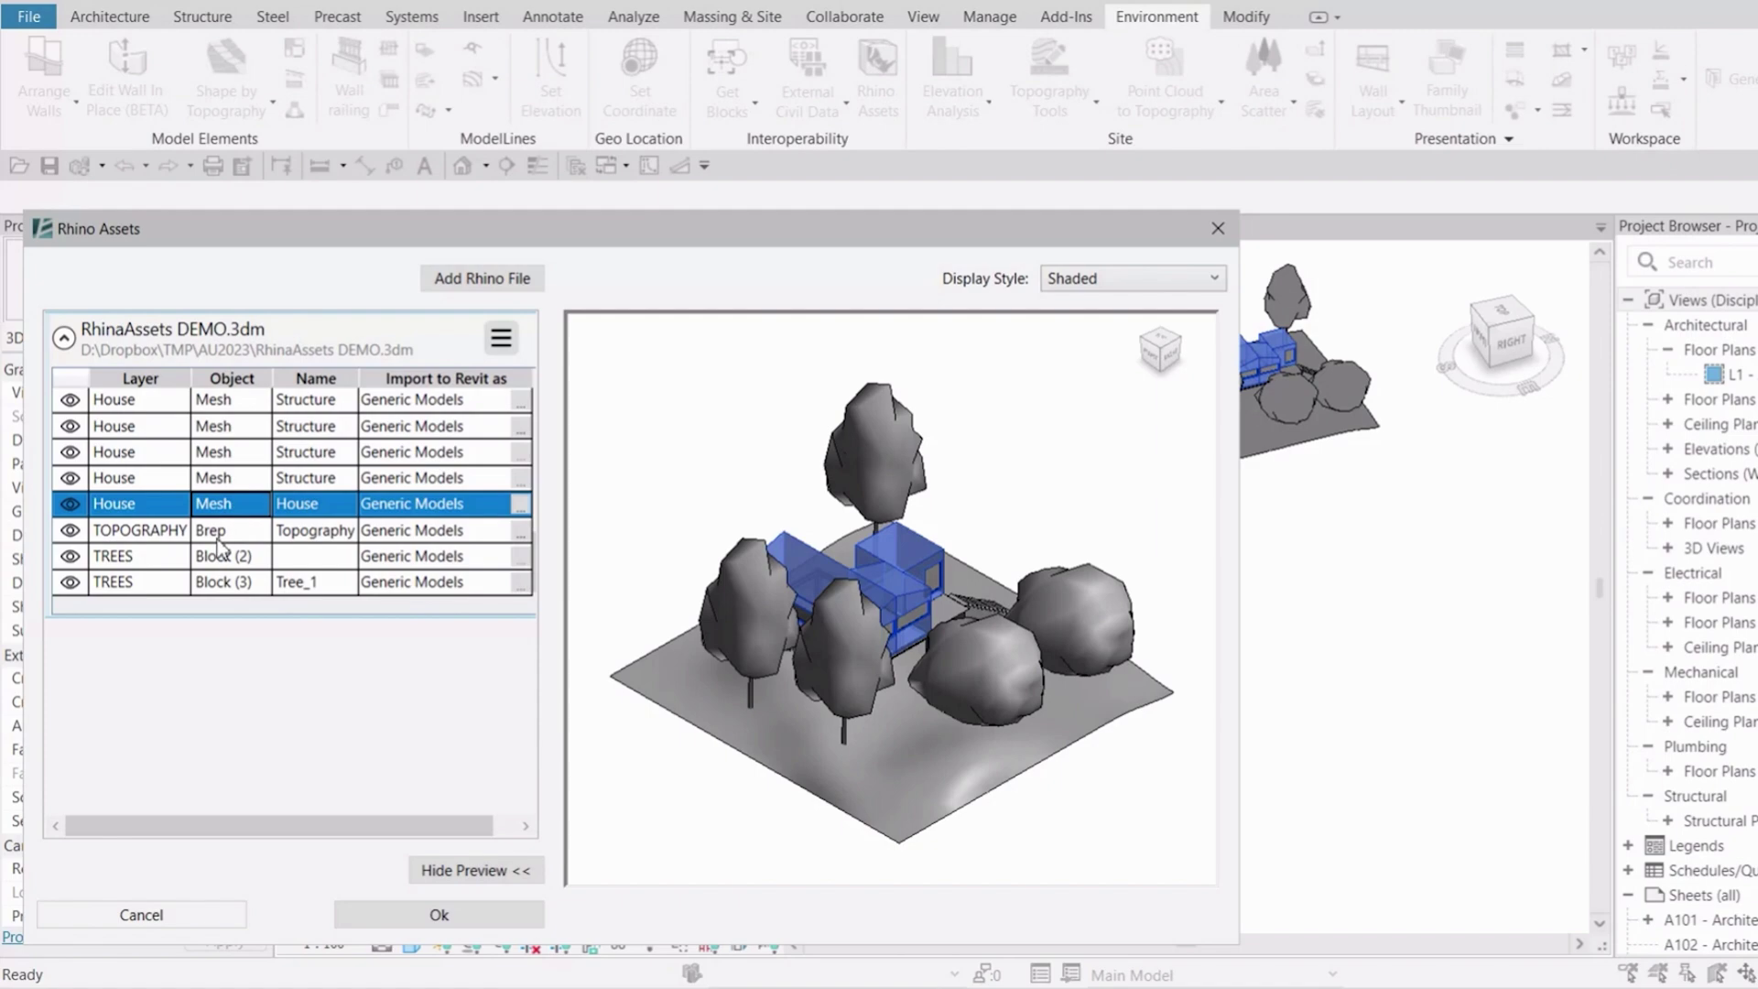
- Set the Tree_1 block to be replaced by the Lombardy Poplar planting family
click(520, 582)
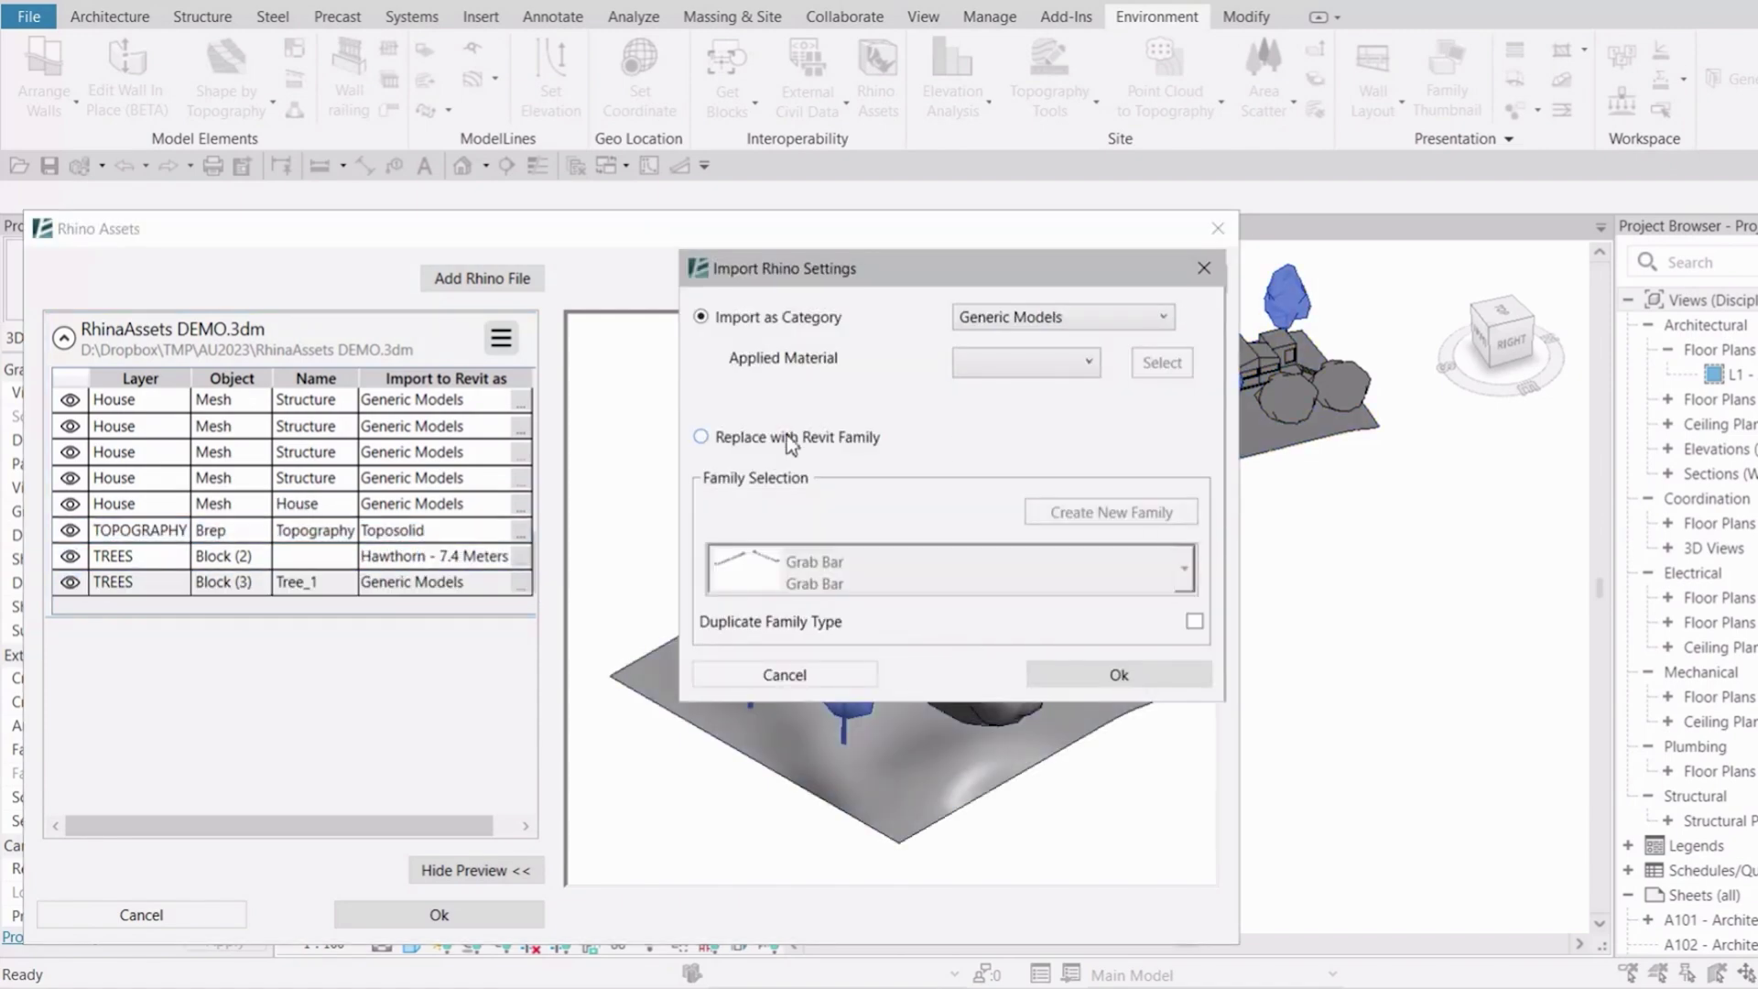
click(792, 444)
click(1184, 569)
click(920, 711)
click(1103, 677)
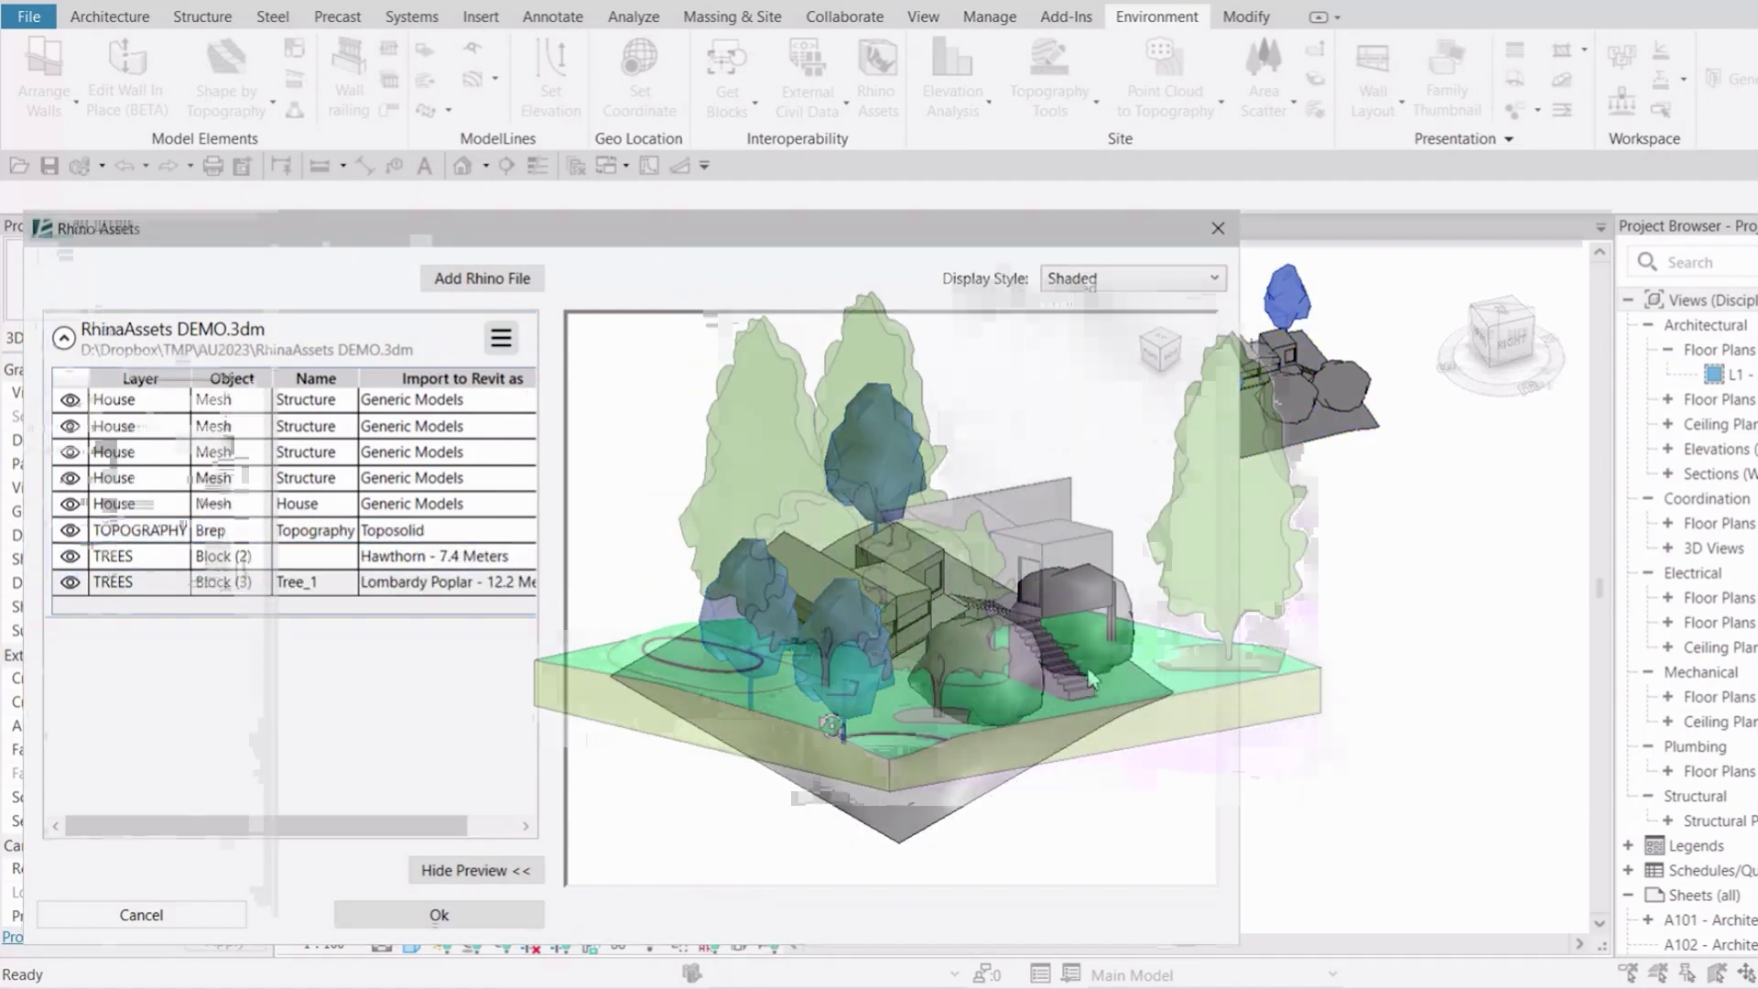
- Import the Rhino assets and check the placed Lombardy Poplar tree
click(1074, 601)
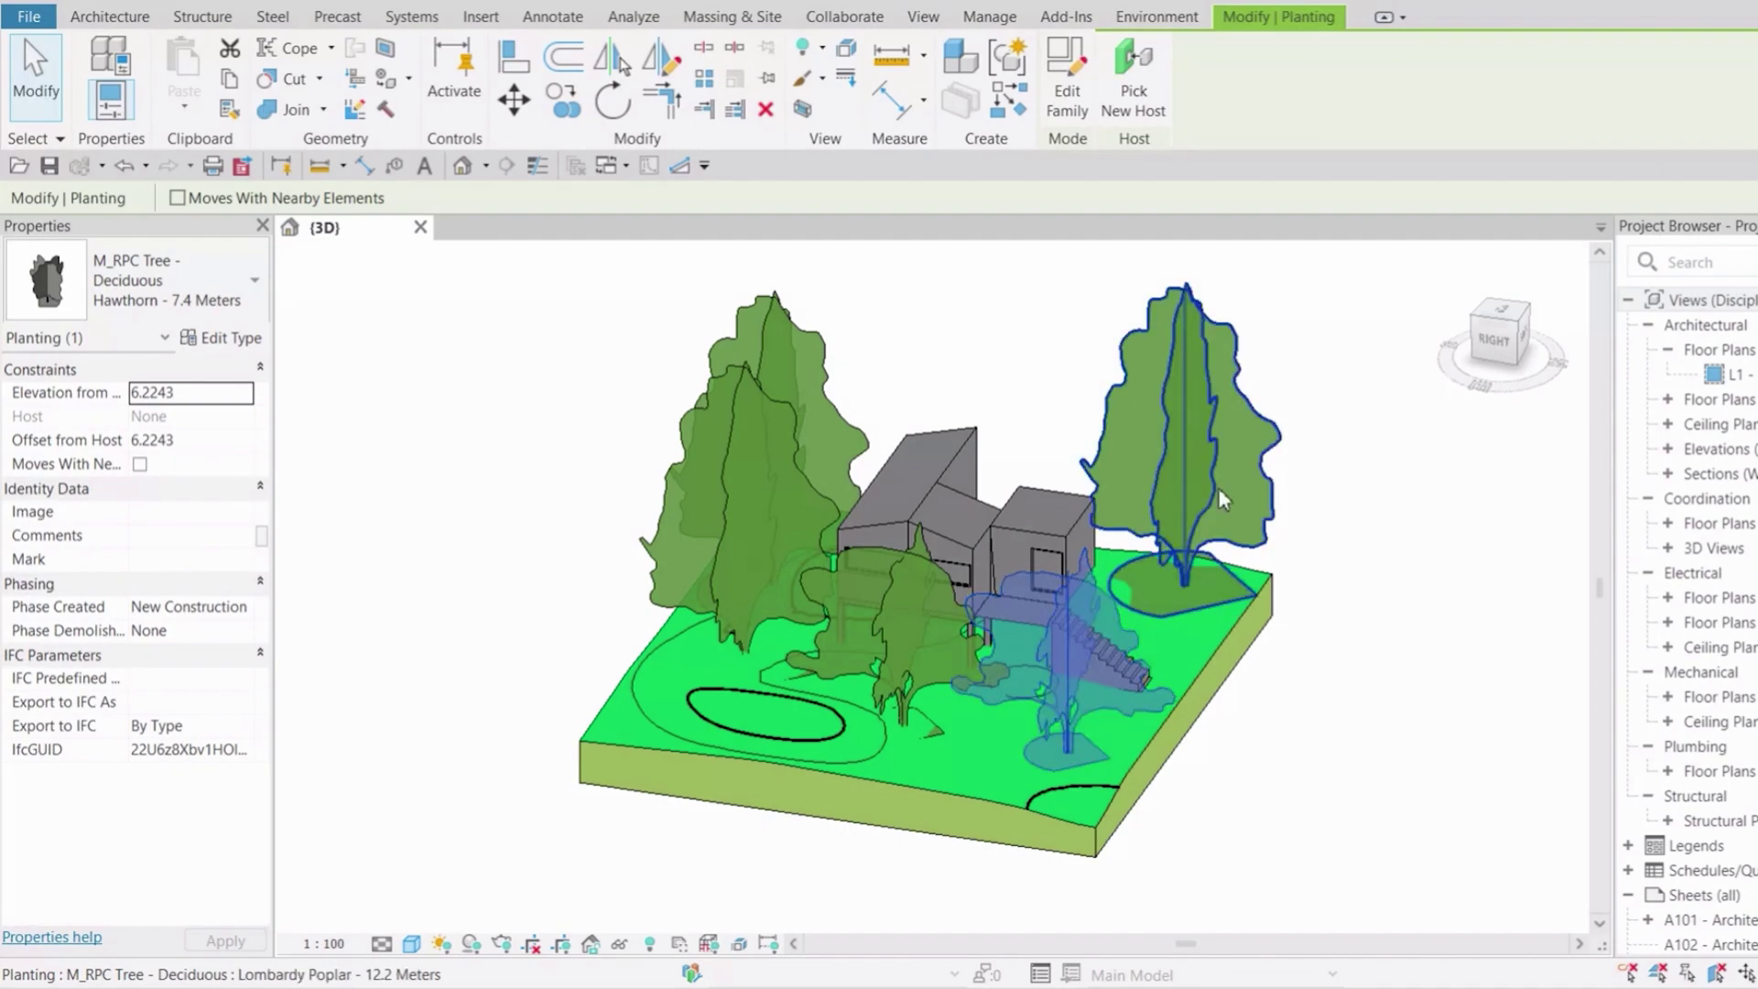
click(1266, 472)
click(1309, 453)
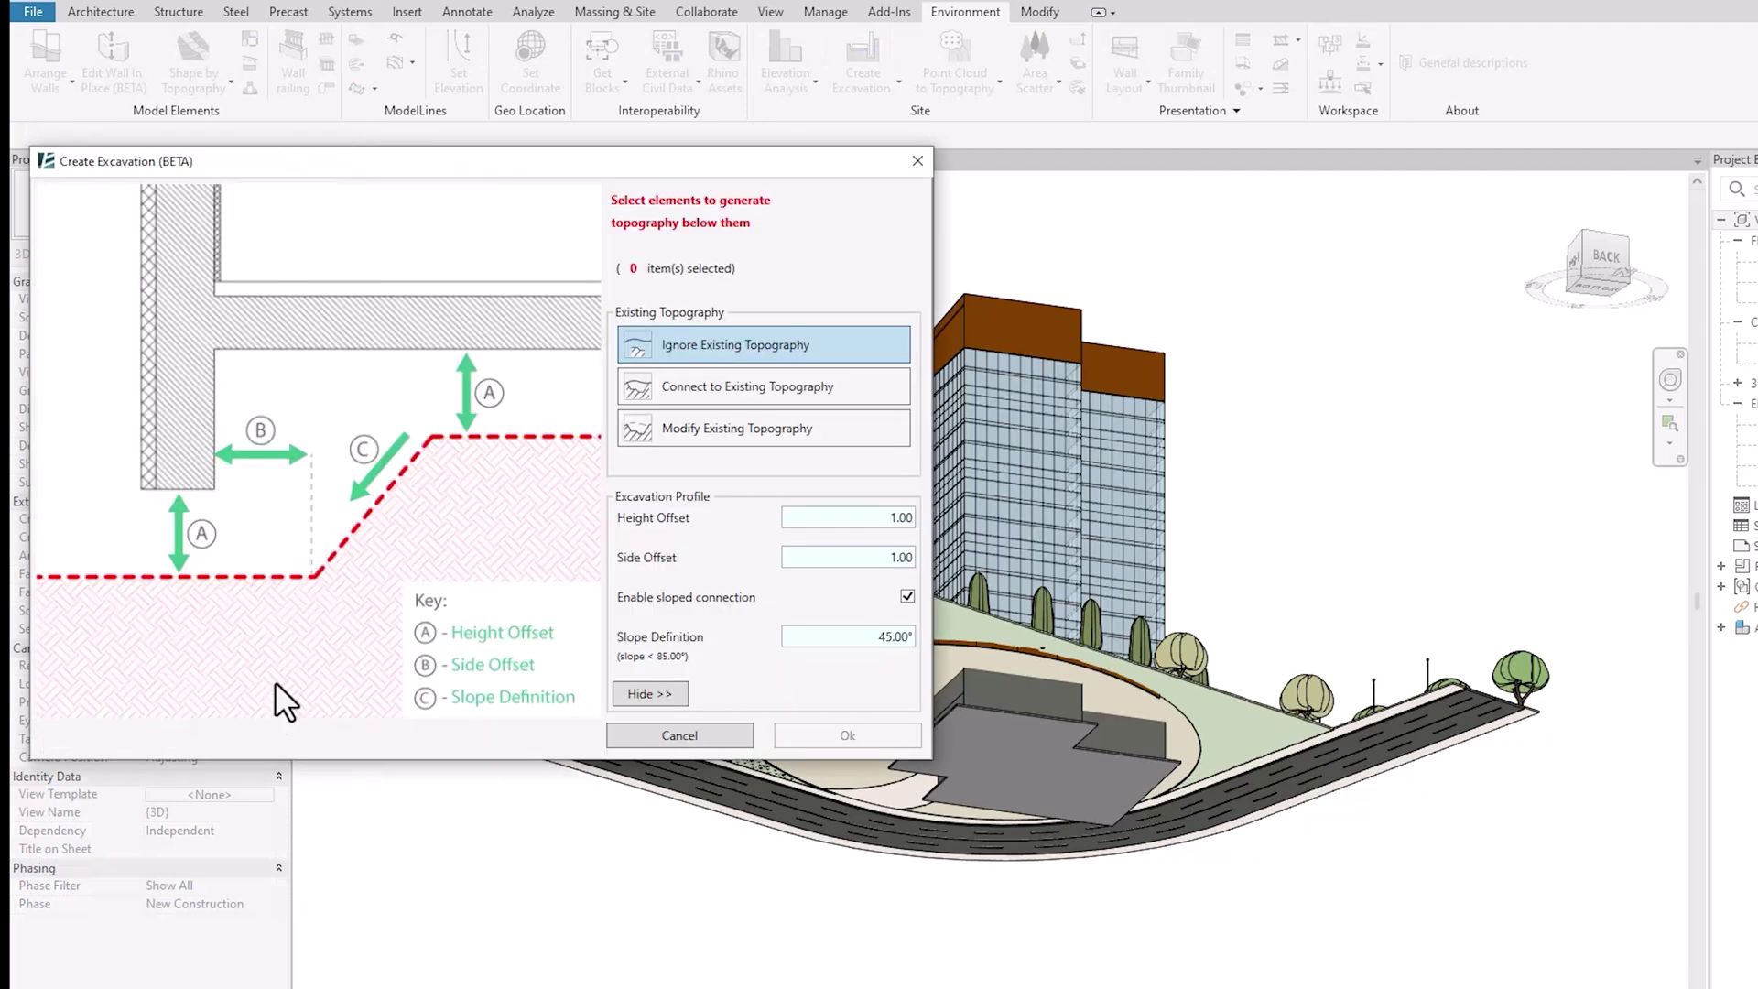
- Excavate beneath the selected tower elements with 1.00 offsets and 45° slopes, then inspect the cut
click(1051, 765)
ctrl+click(1249, 713)
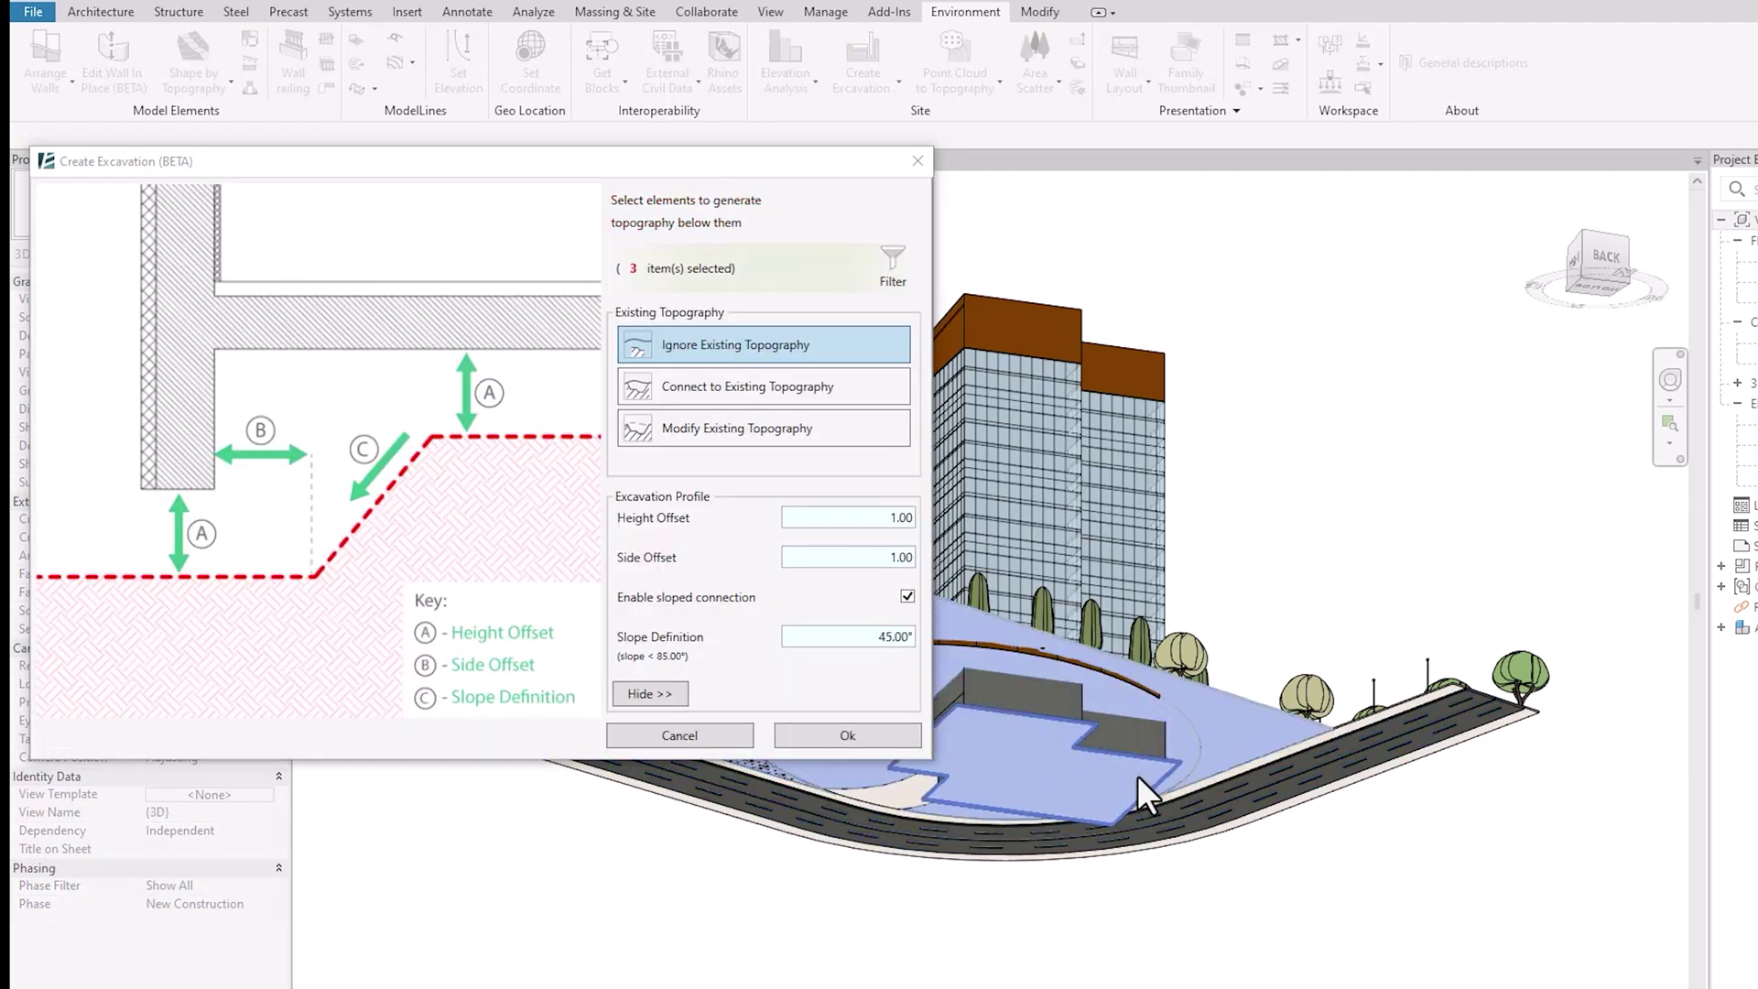
ctrl+click(1137, 774)
scroll(1137, 774, up, 2)
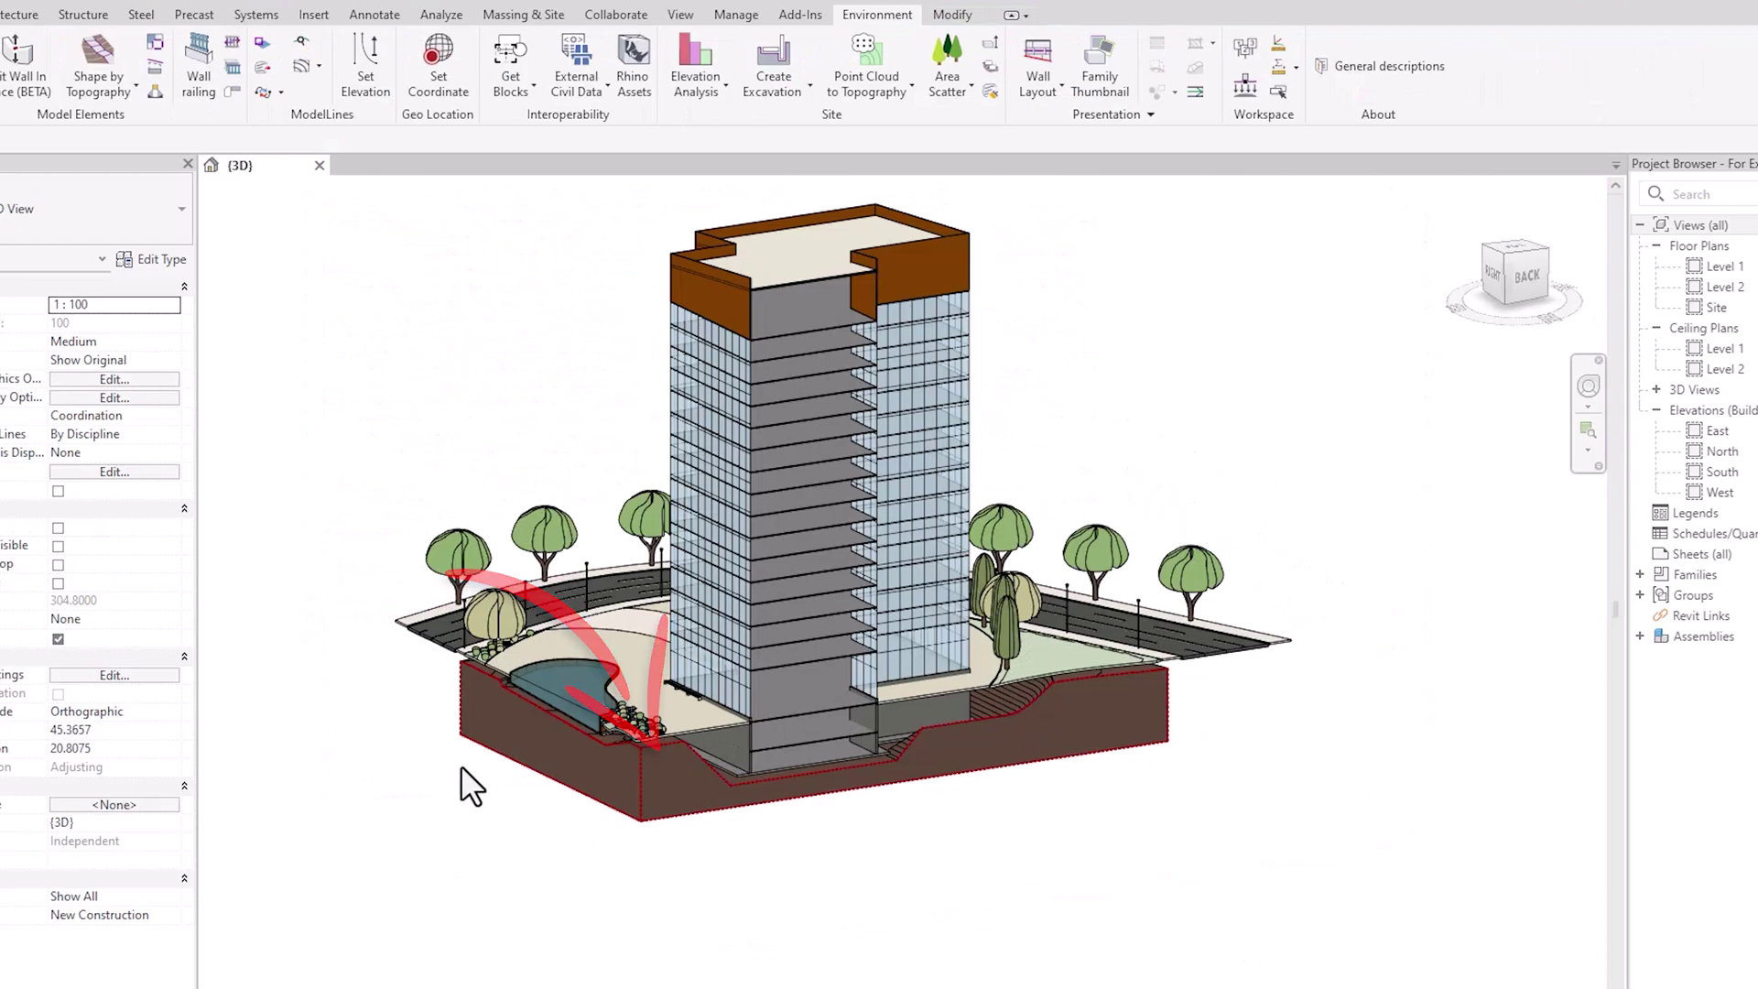
scroll(467, 778, up, 3)
scroll(494, 774, up, 3)
scroll(498, 771, up, 2)
scroll(1321, 942, up, 2)
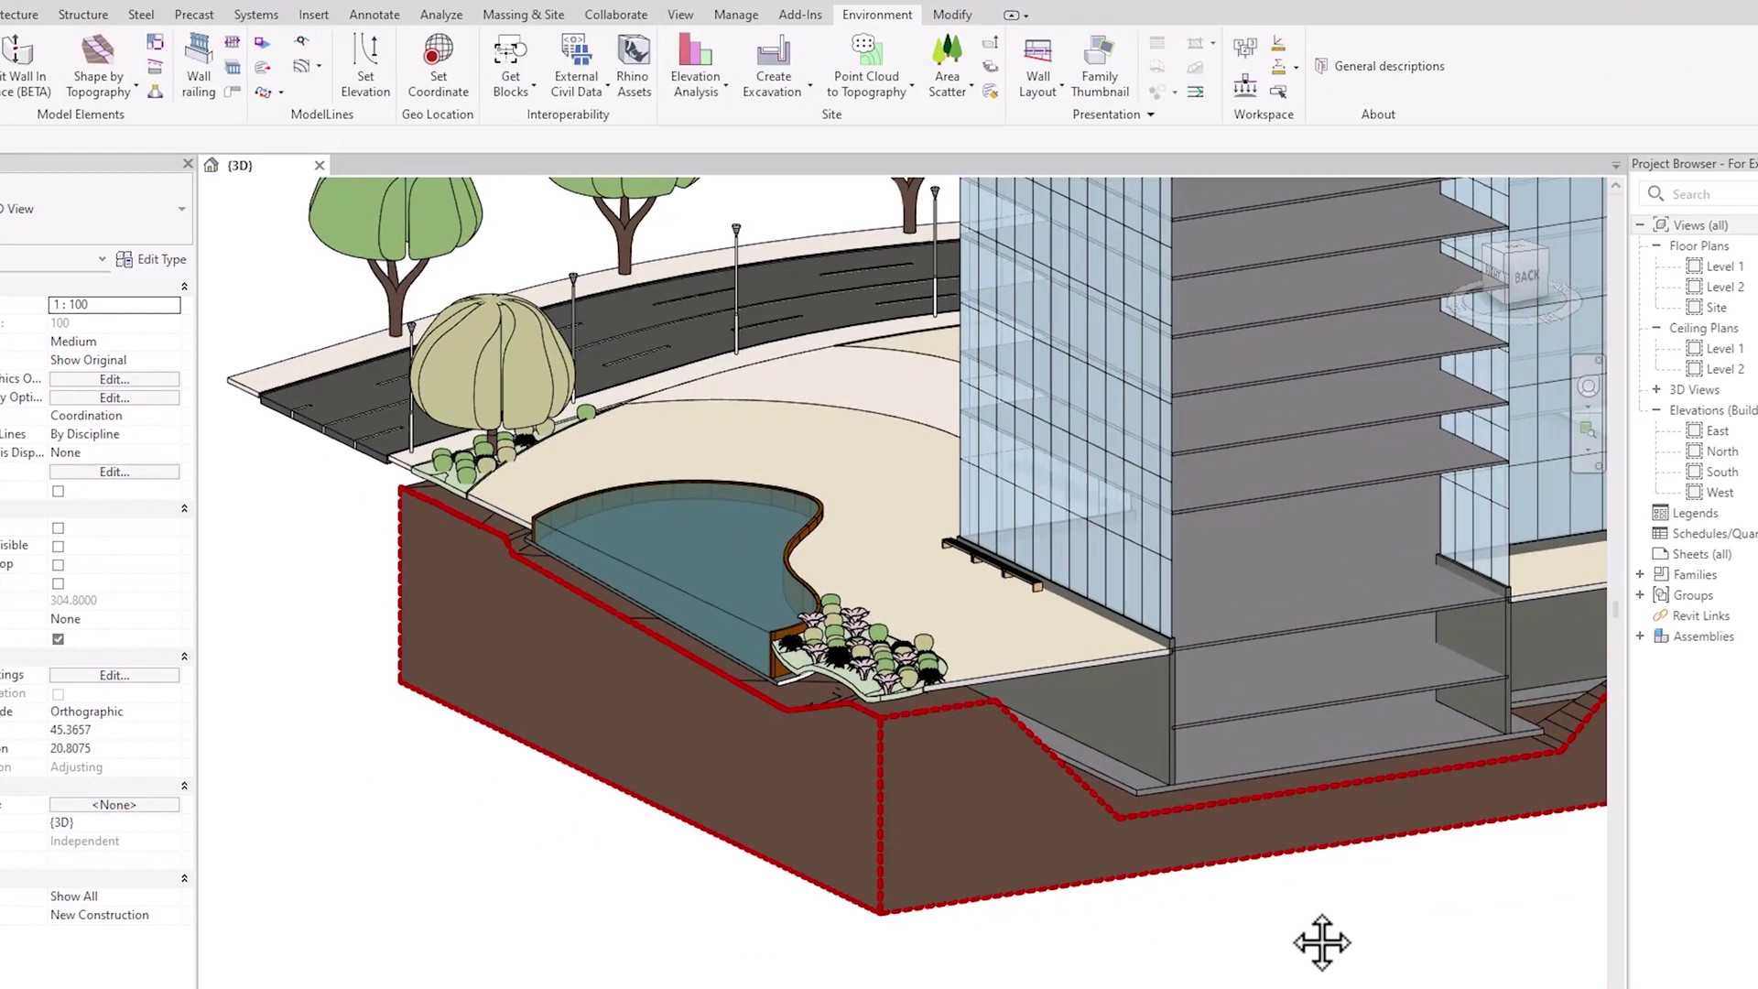
middle_drag(1321, 942, 1130, 957)
middle_drag(1326, 922, 1217, 922)
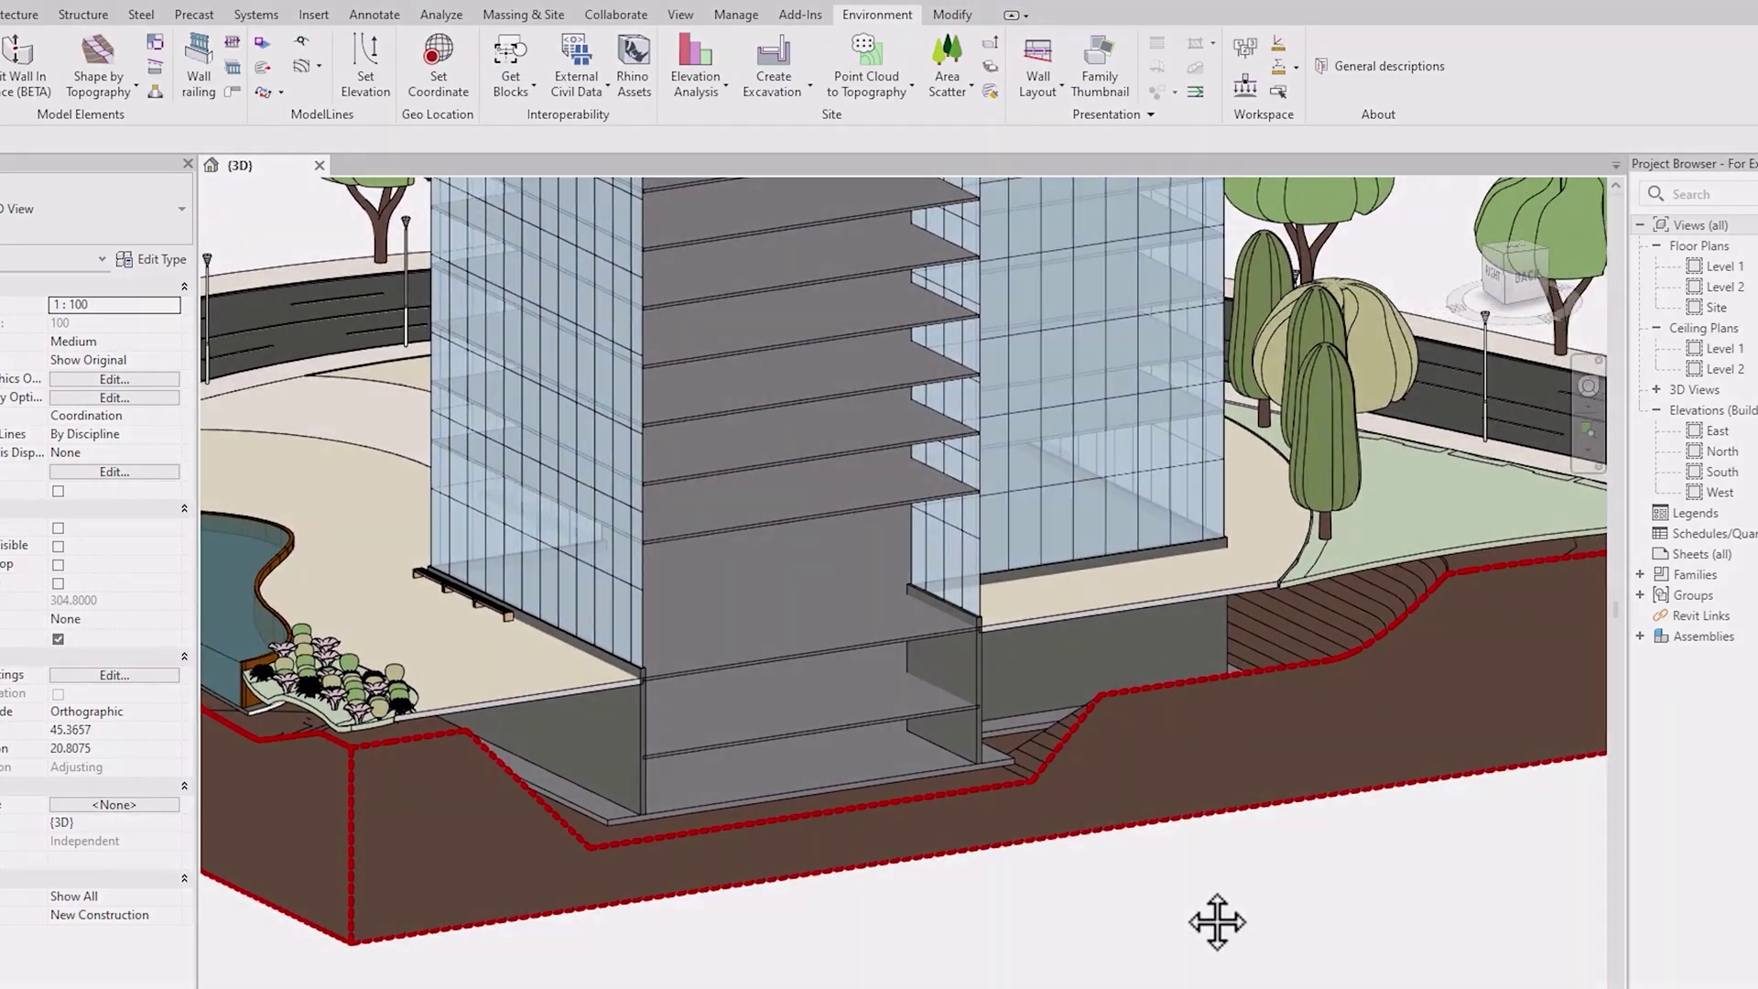